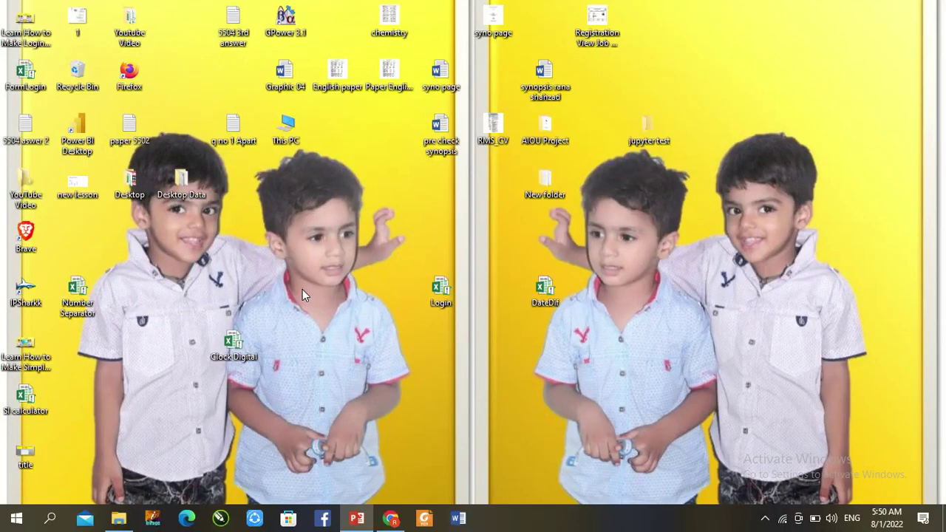
Step: Create a new presentation, delete both placeholders, and collapse the slide thumbnails pane
click(356, 518)
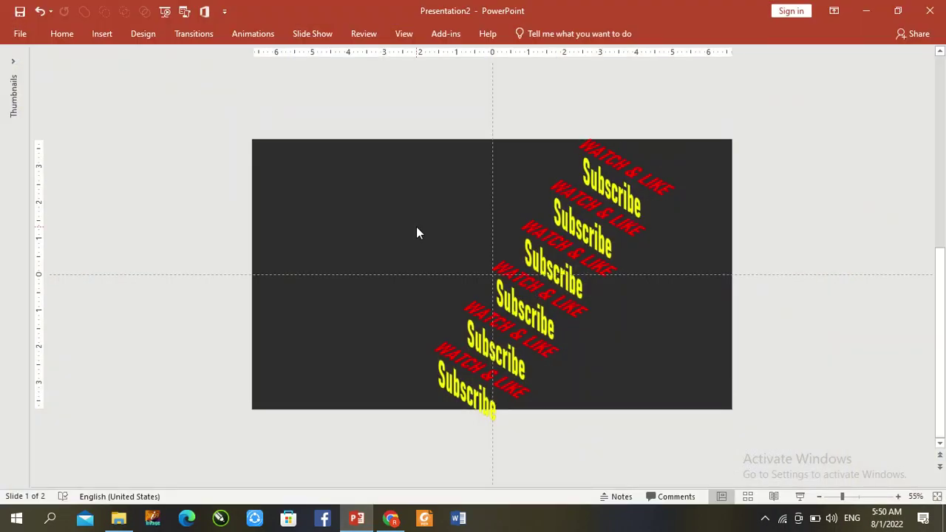
key(ctrl+n)
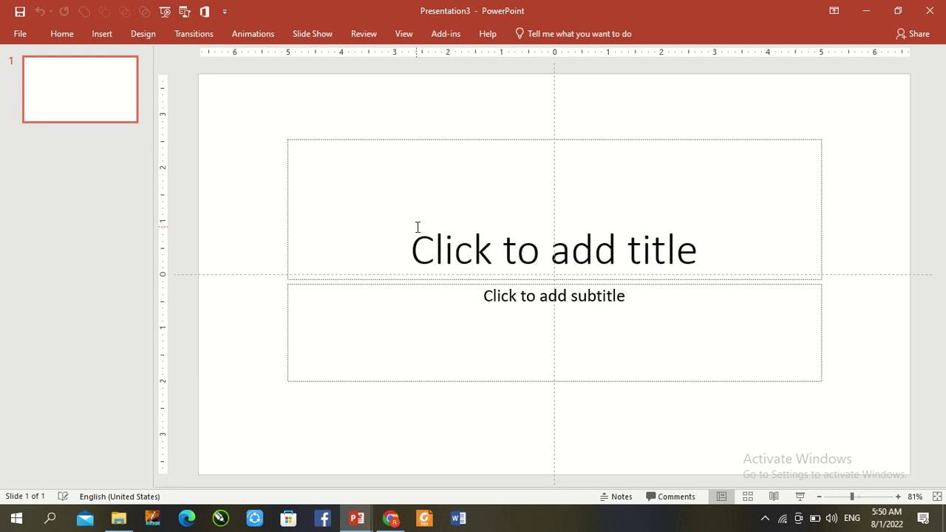
key(ctrl+a)
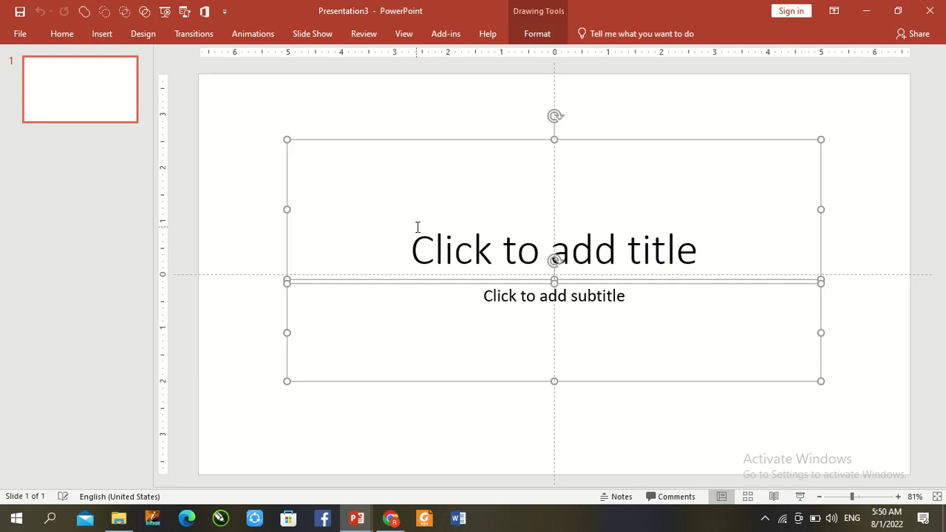
key(Delete)
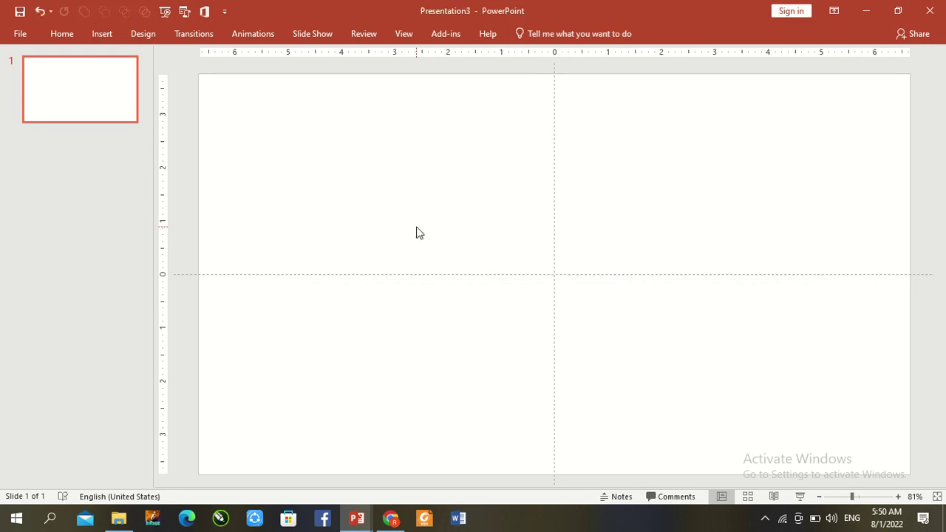
drag(147, 238, 4, 296)
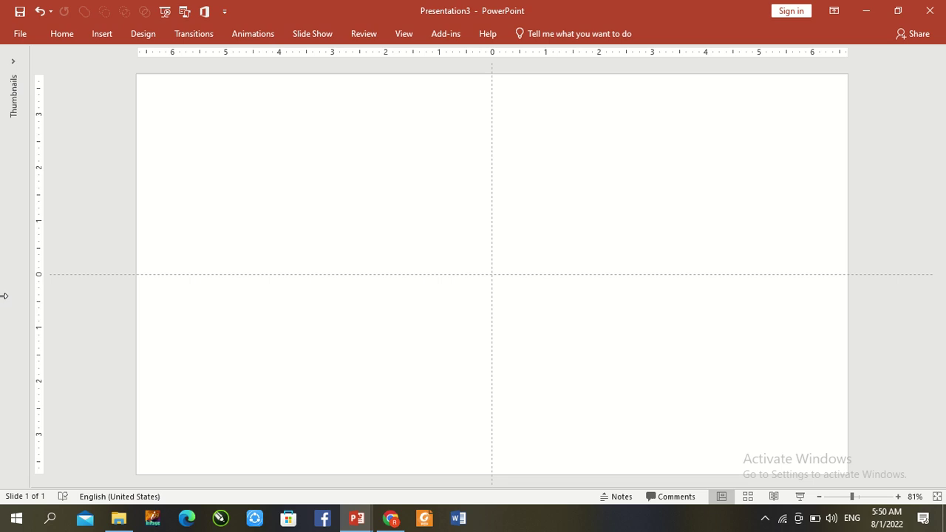
Step: Give the slide background a solid darker grey fill
right_click(262, 178)
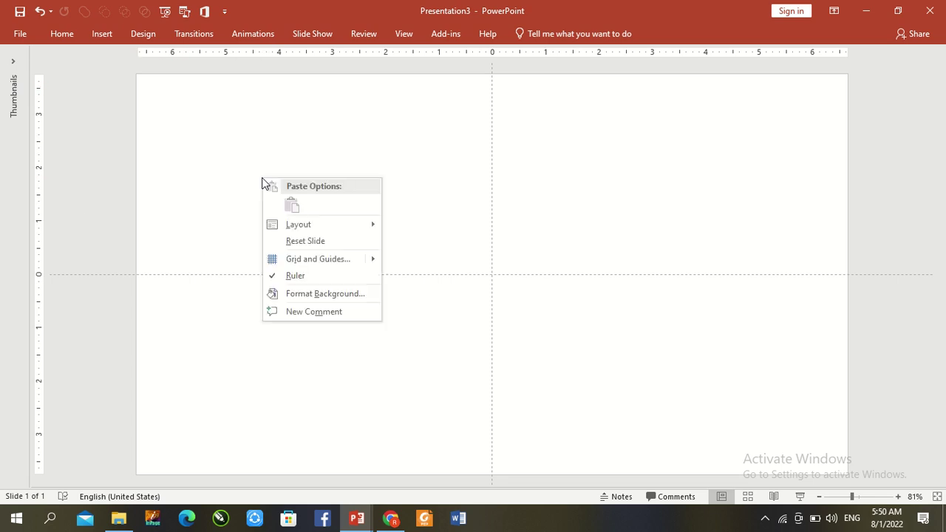
click(331, 296)
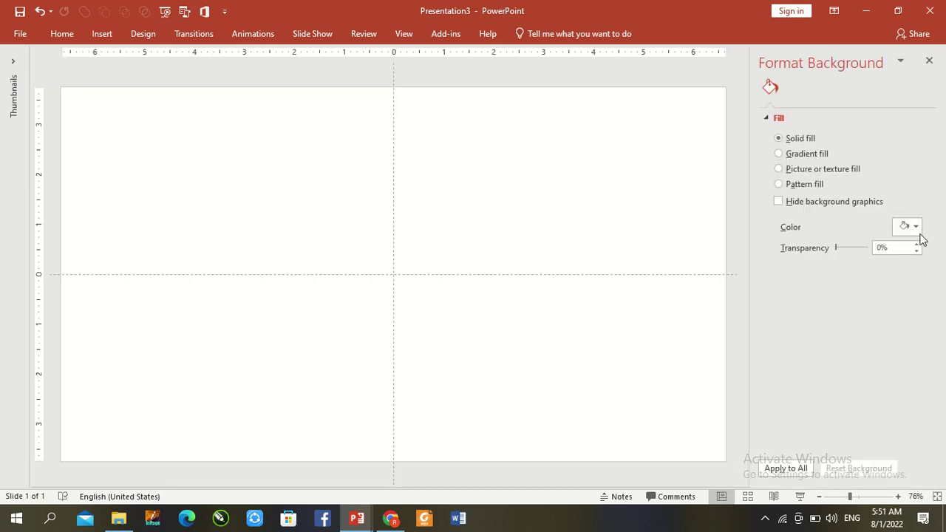
click(915, 231)
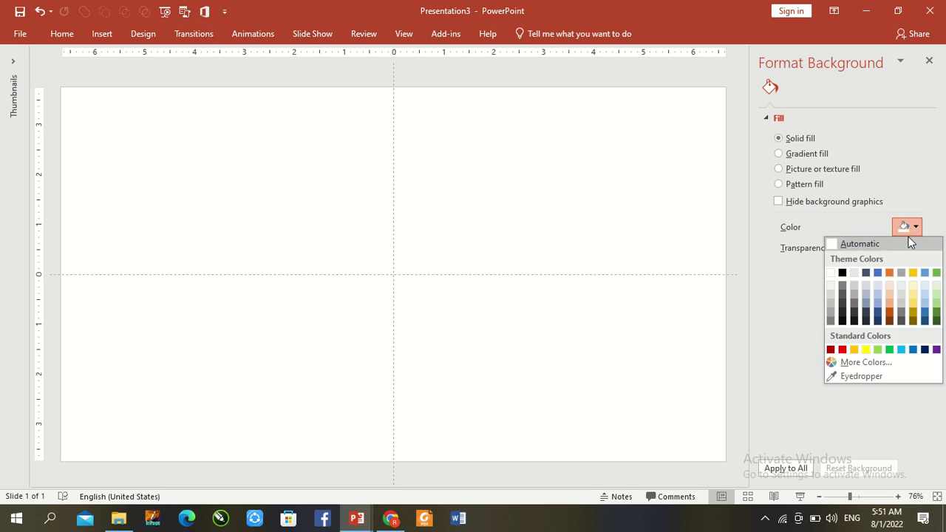
click(832, 315)
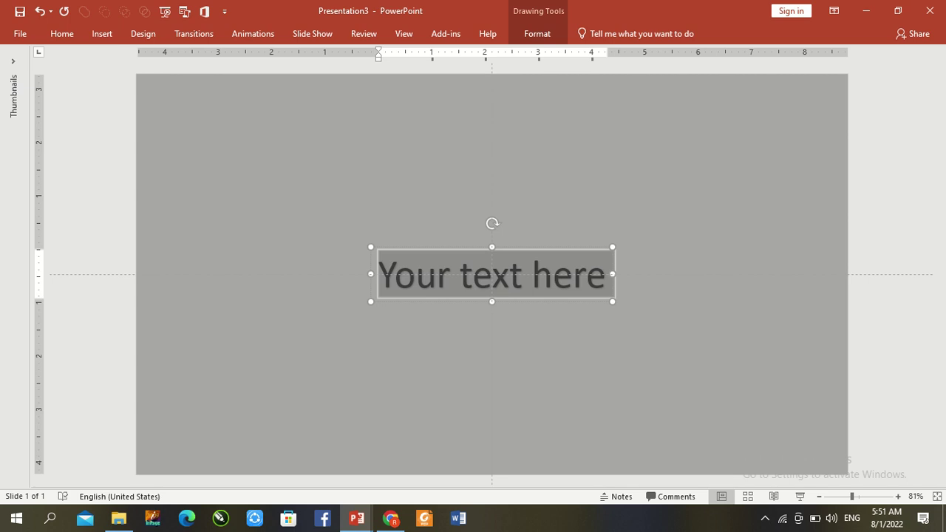
Step: Type 'MS OFFICE INSTRUCTOR' into the WordArt and set it in Adobe Gothic Std B
text(MS OFFICE INSTRU)
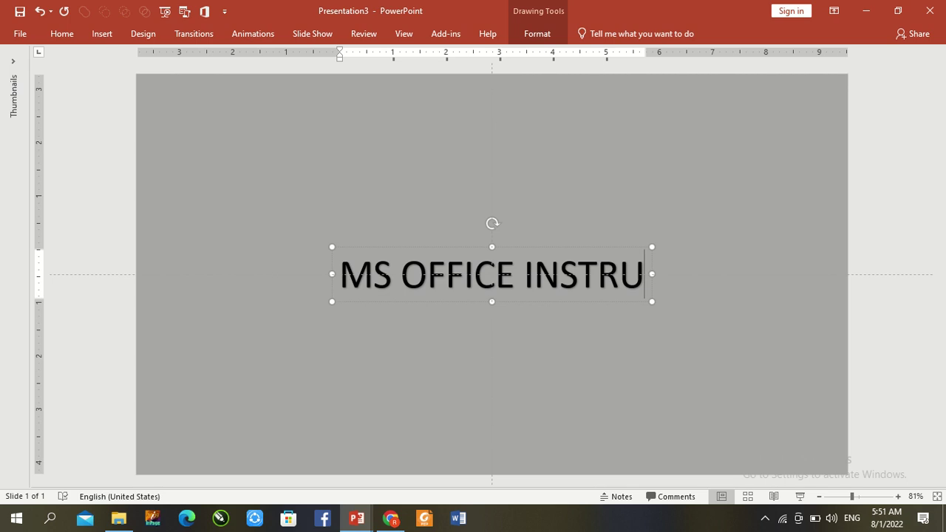
text(CTOR)
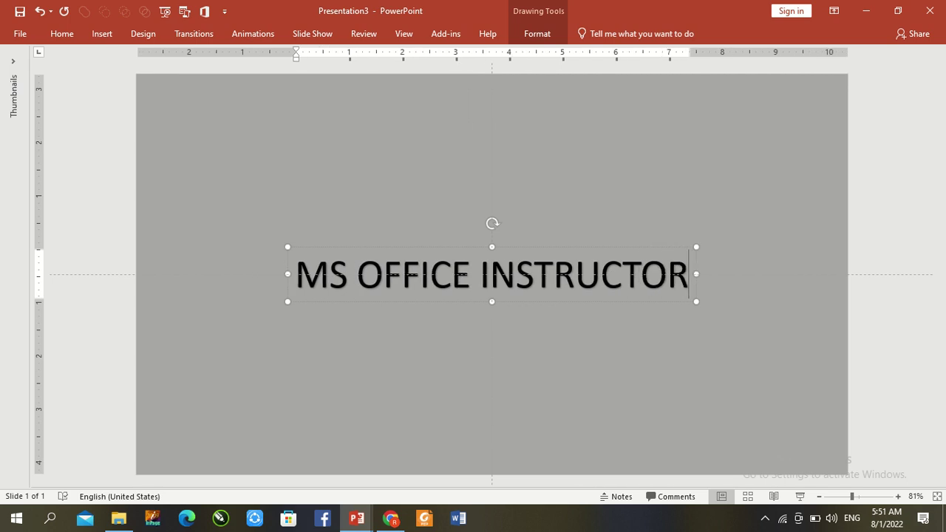
key(ctrl+a)
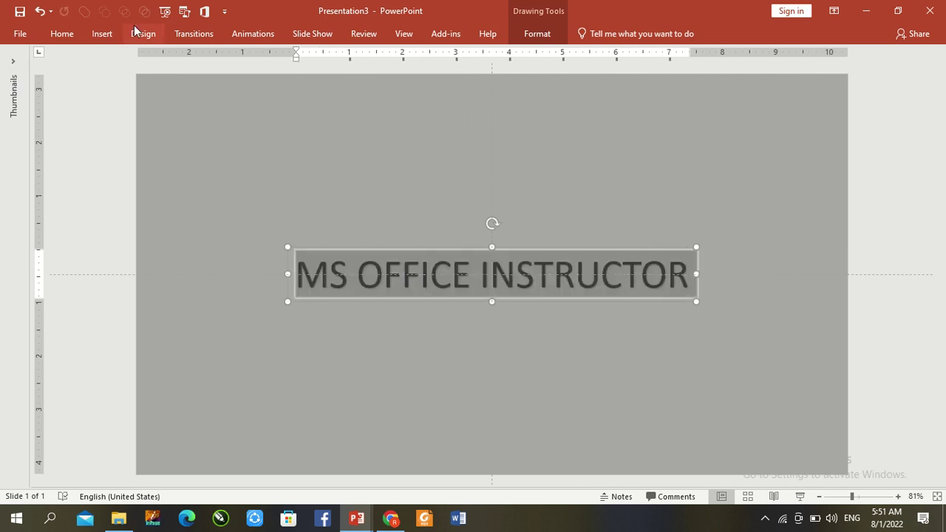
click(70, 35)
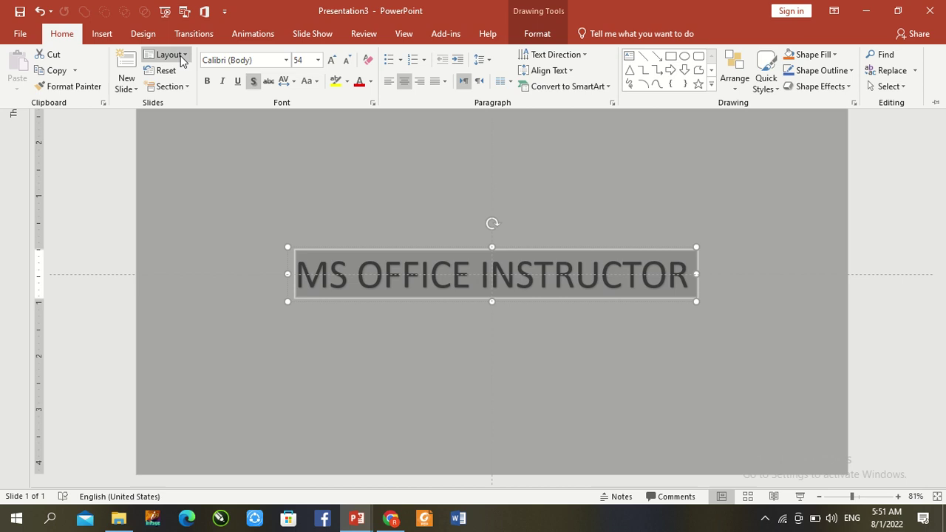
click(285, 60)
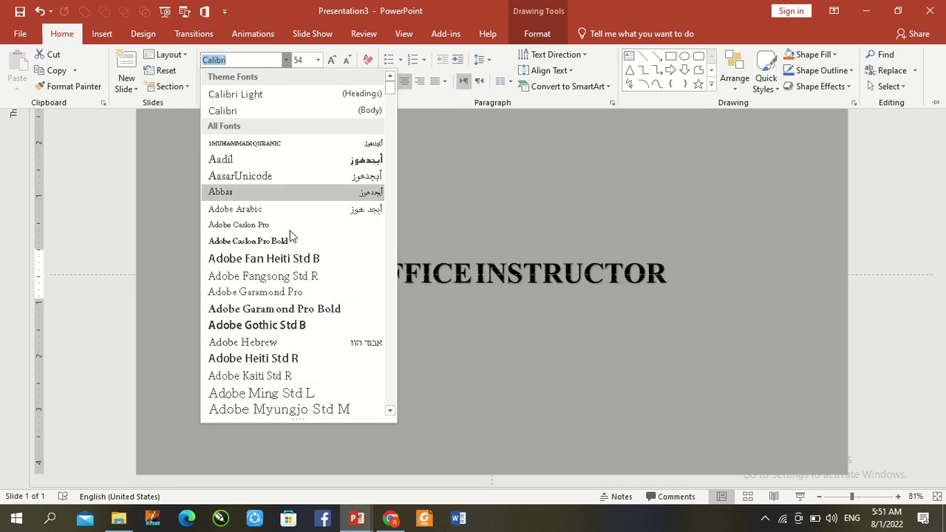
click(312, 334)
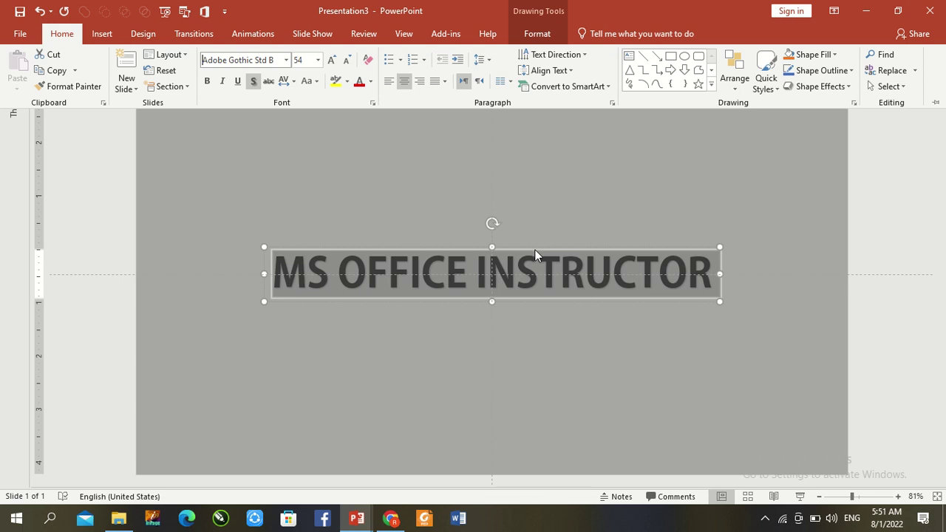
Step: Apply the Isometric: Top Up 3-D rotation to the WordArt
click(537, 33)
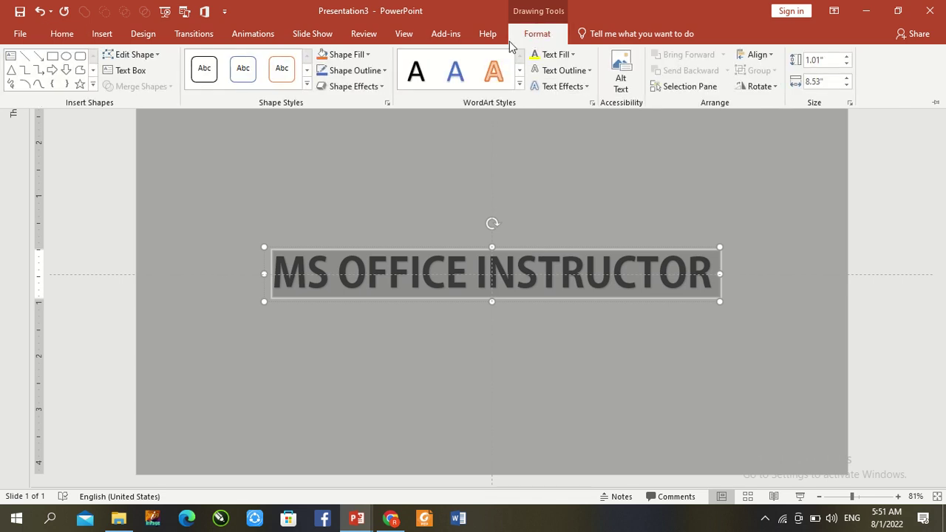
click(380, 87)
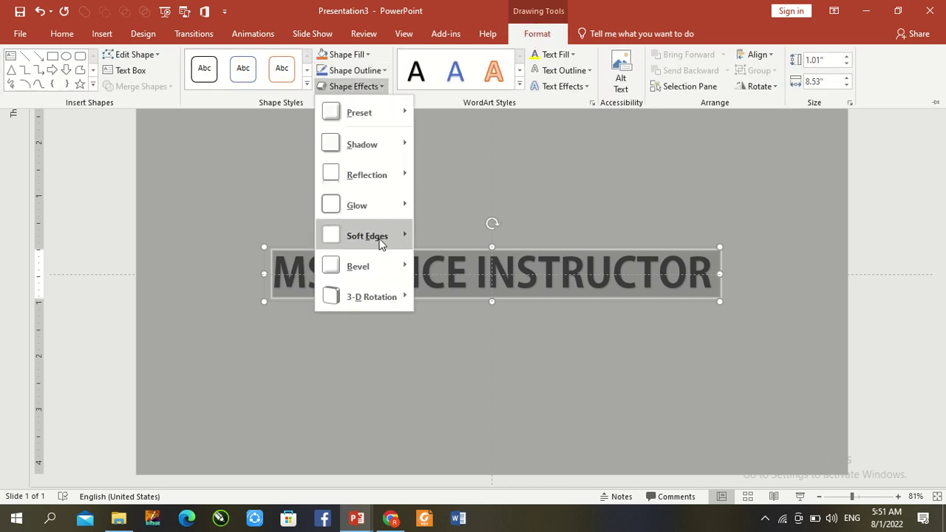
mouse_move(381, 301)
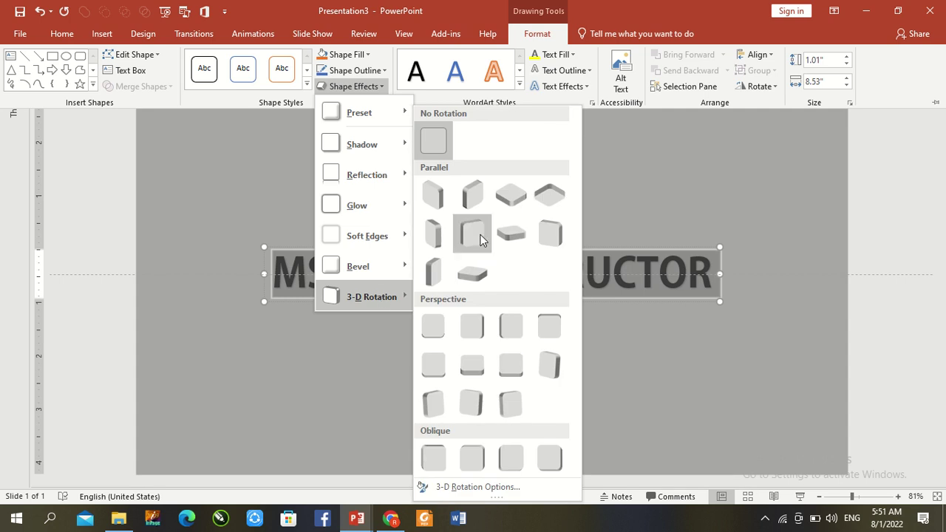
click(511, 196)
Step: Move the rotated WordArt toward the upper left and duplicate it with Ctrl+D
click(514, 250)
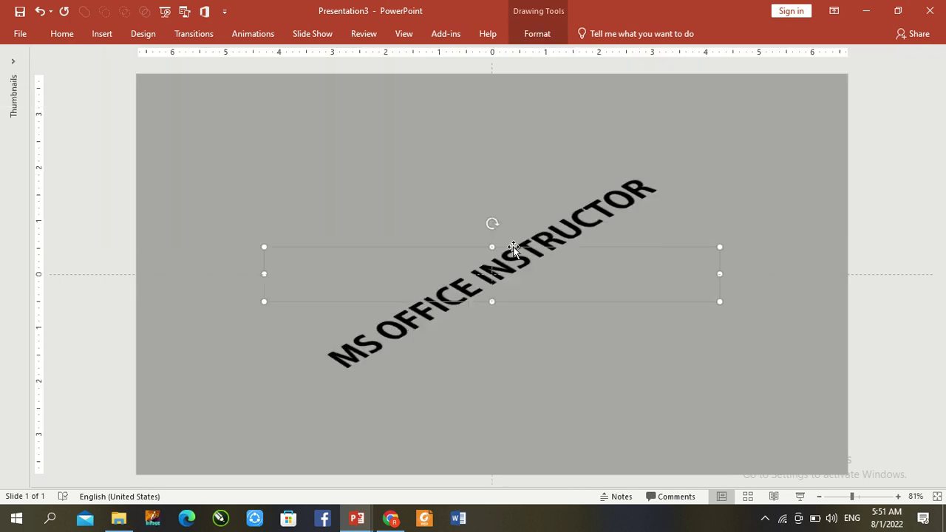
drag(515, 249, 428, 146)
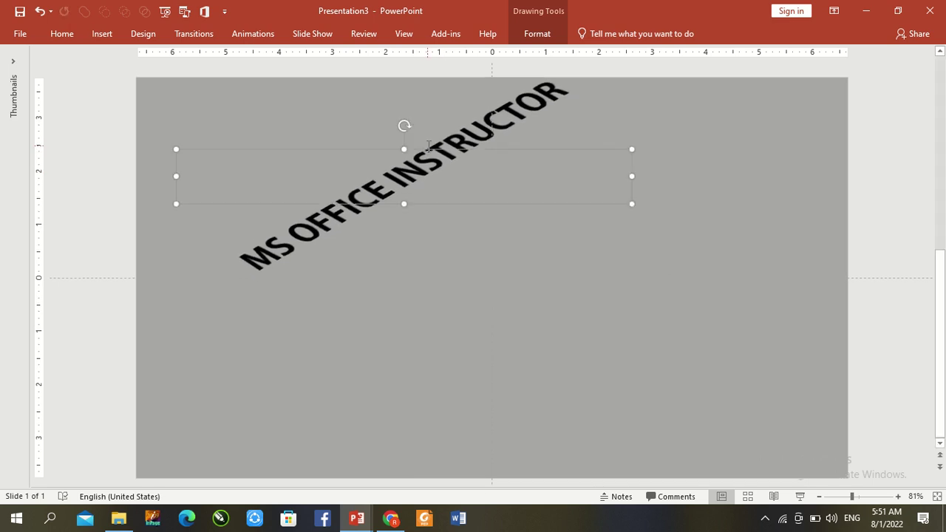
key(ctrl+d)
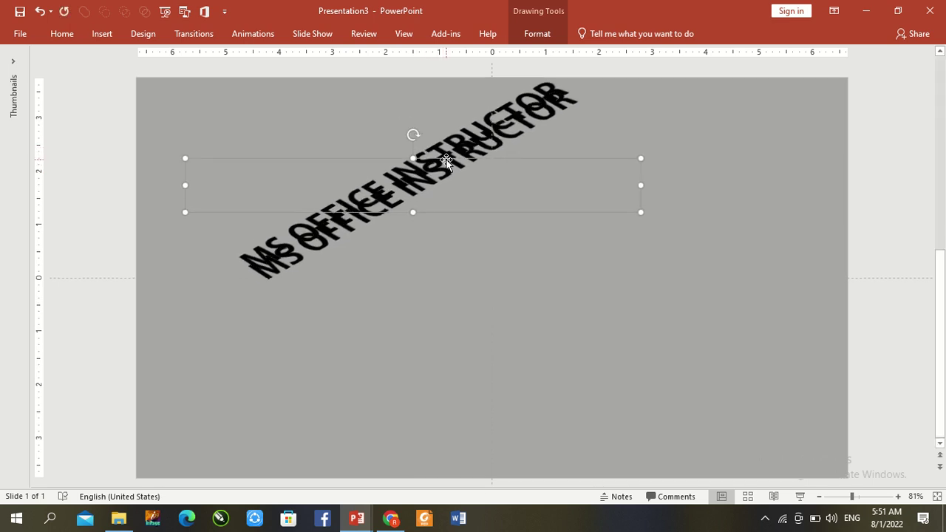
Step: Give the copy a parallel 3-D tilt and tuck it just under the first row
drag(447, 161, 466, 179)
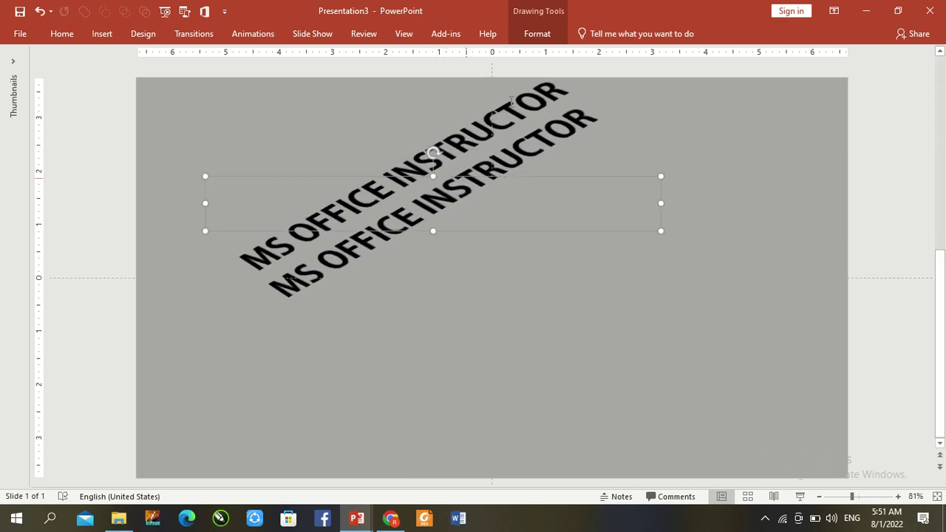
click(544, 42)
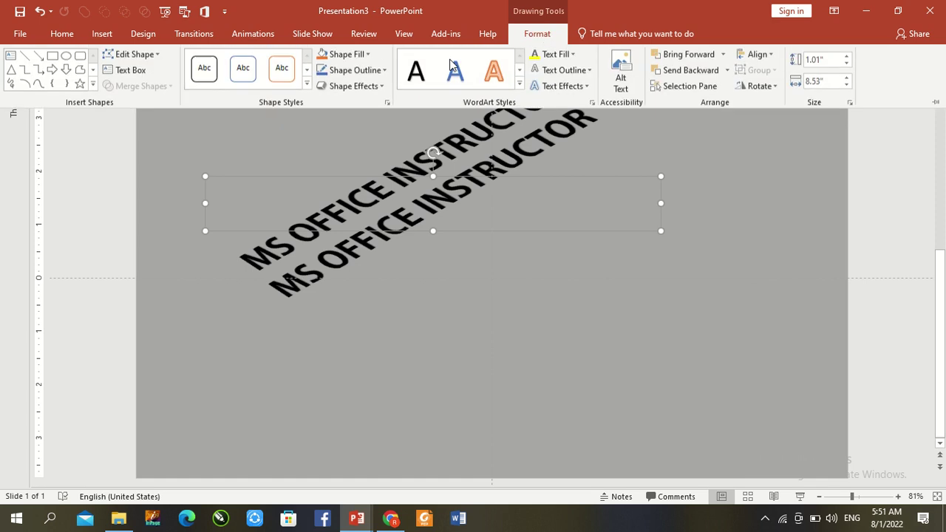
click(369, 87)
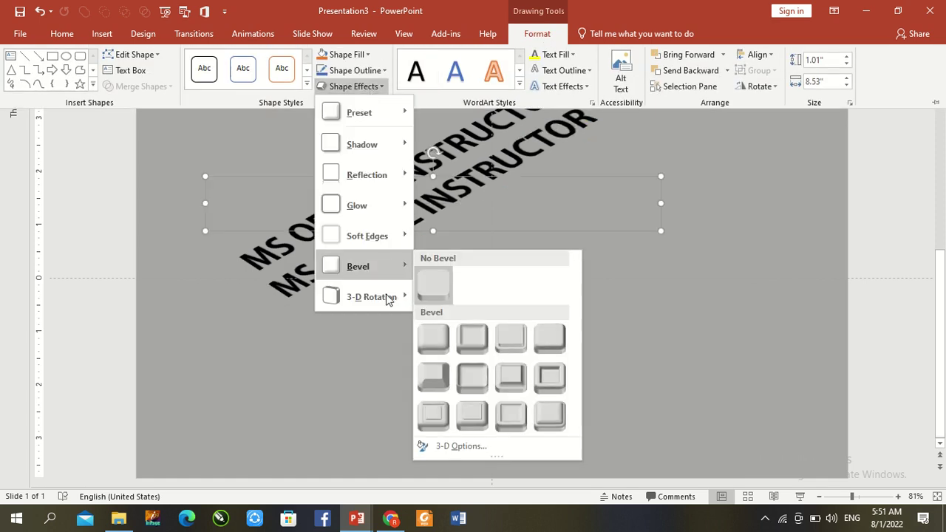
mouse_move(385, 299)
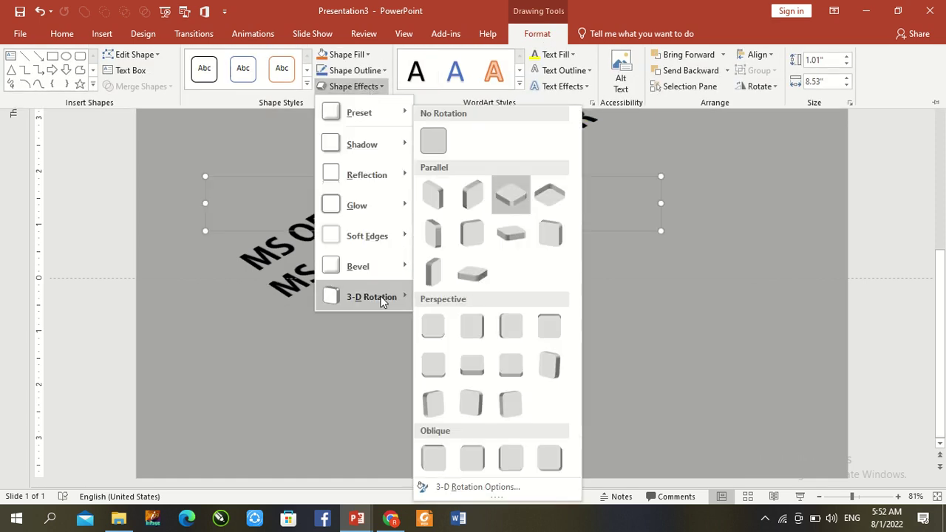
click(473, 198)
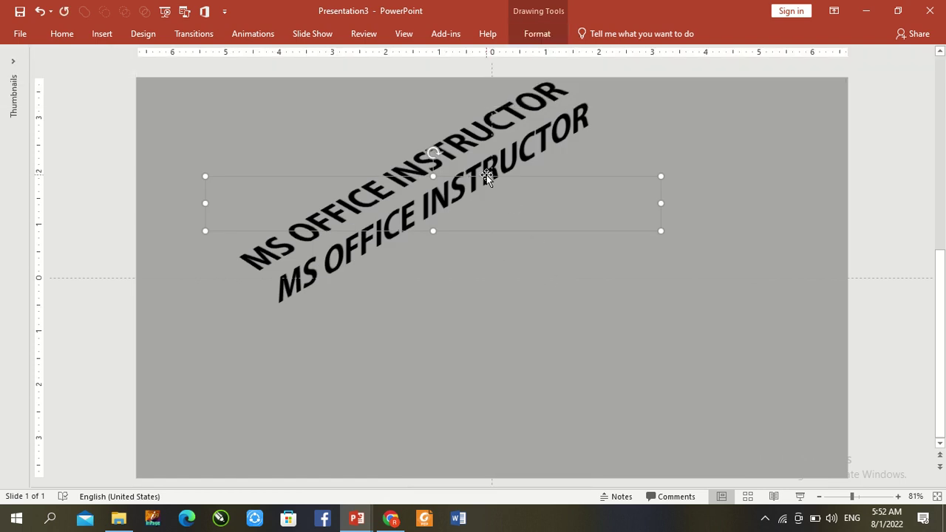
drag(487, 175, 472, 168)
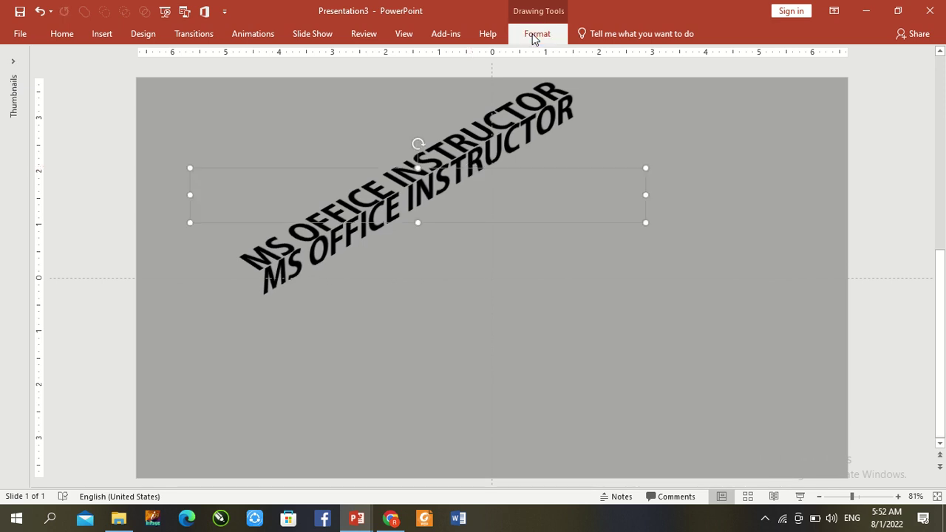
Step: Fill the lower MS OFFICE INSTRUCTOR row's text with Yellow
click(535, 35)
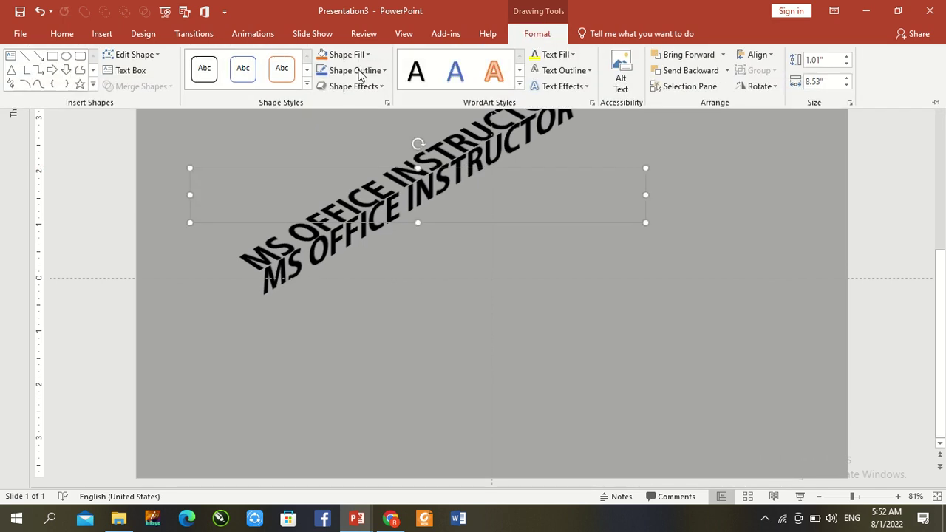
click(565, 54)
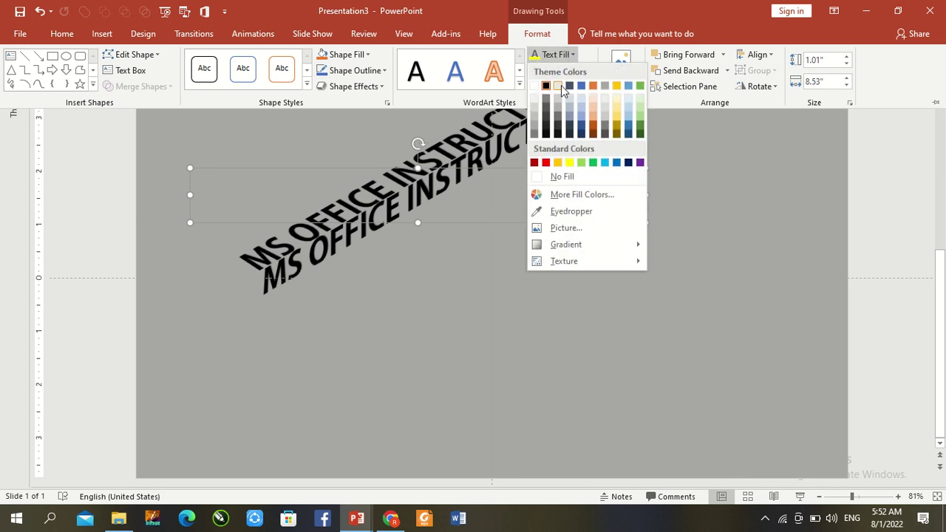
click(570, 163)
click(462, 136)
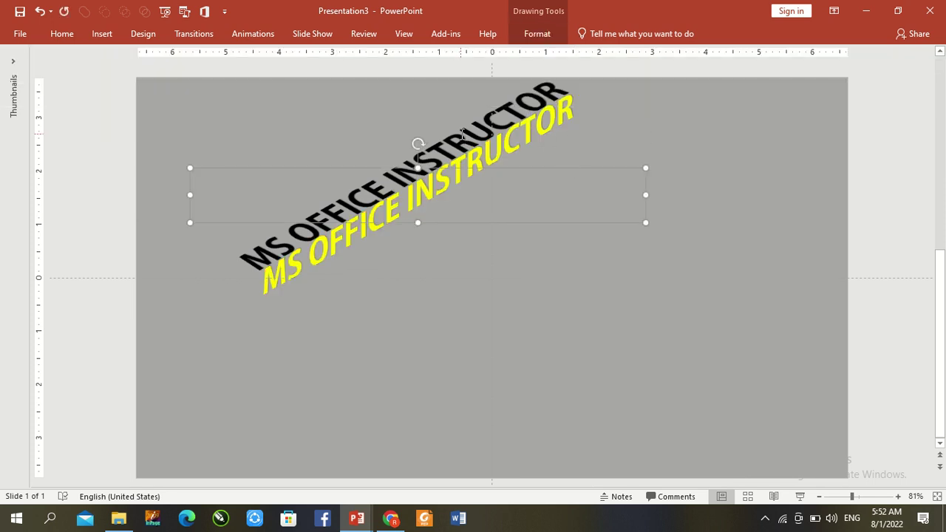
Step: Select all the upper row's text and fill it with Red
click(458, 137)
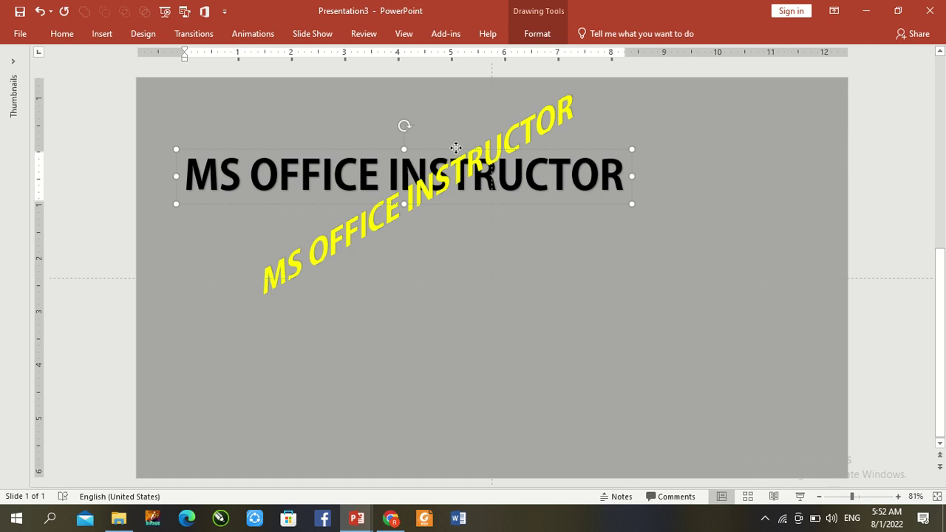
click(456, 148)
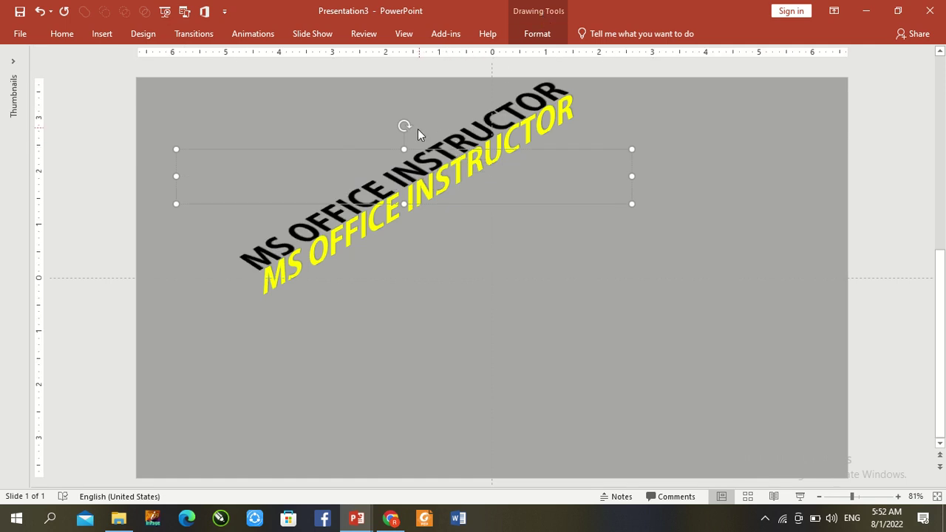
click(535, 36)
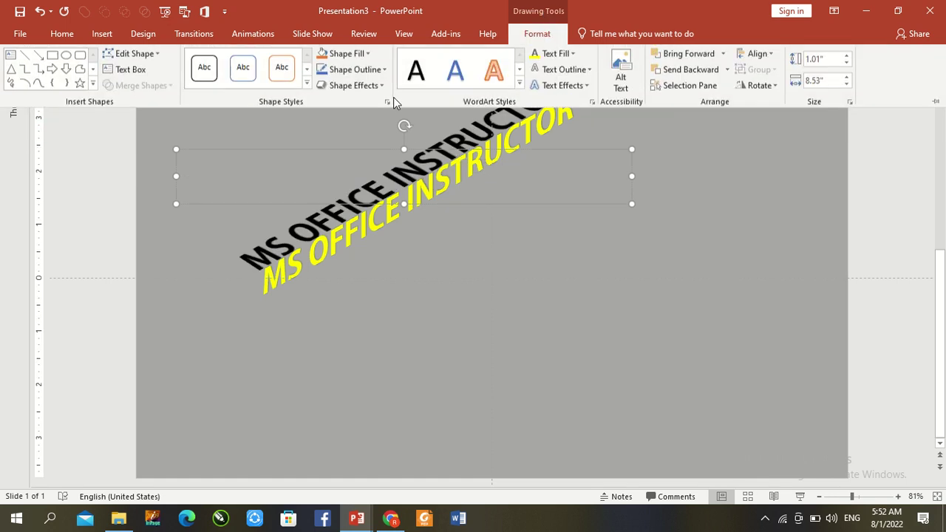
click(251, 252)
click(254, 256)
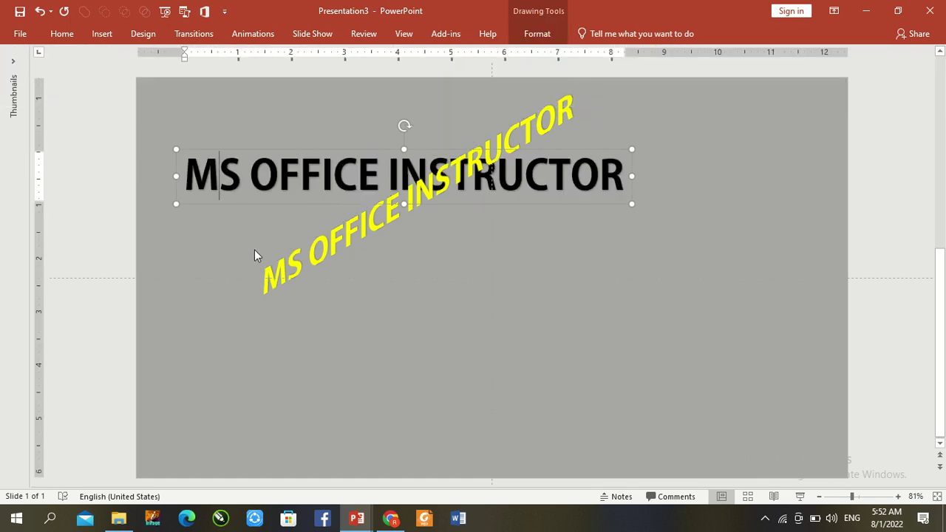
click(372, 147)
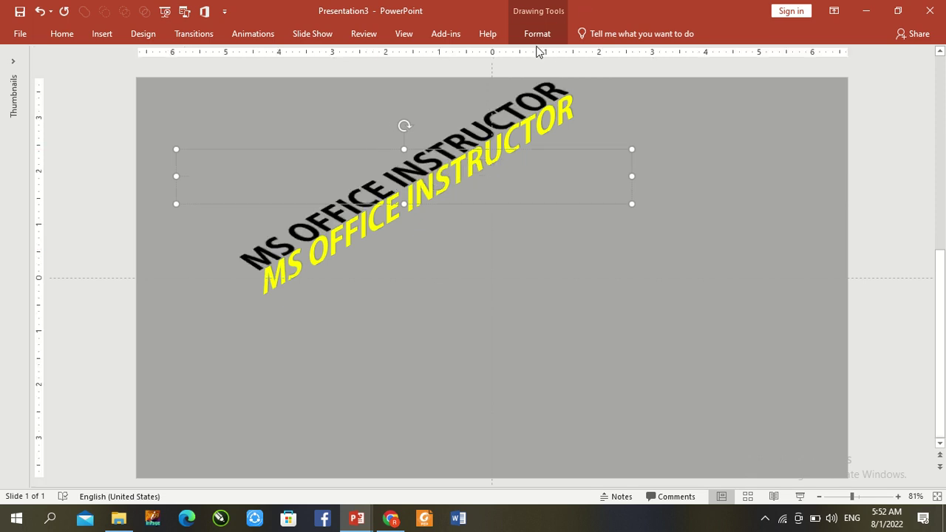
click(476, 121)
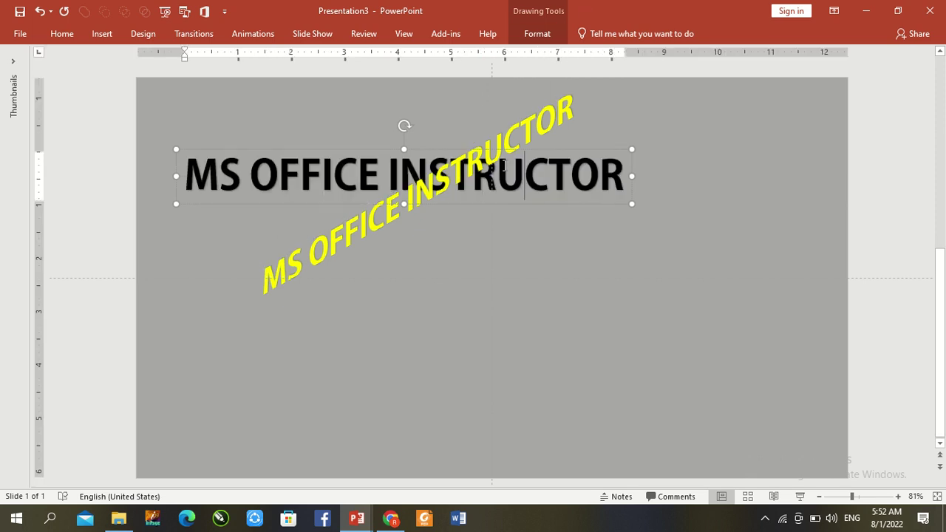
key(ctrl+a)
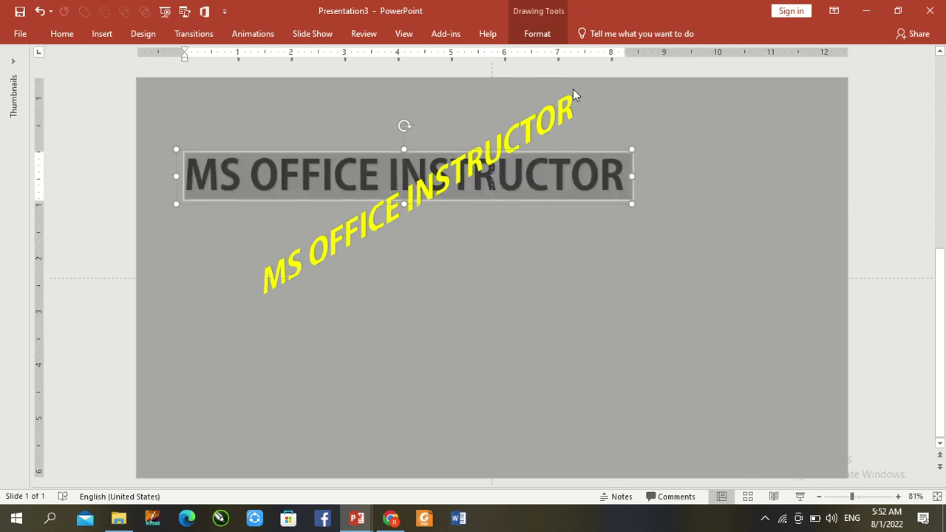
click(553, 37)
click(554, 54)
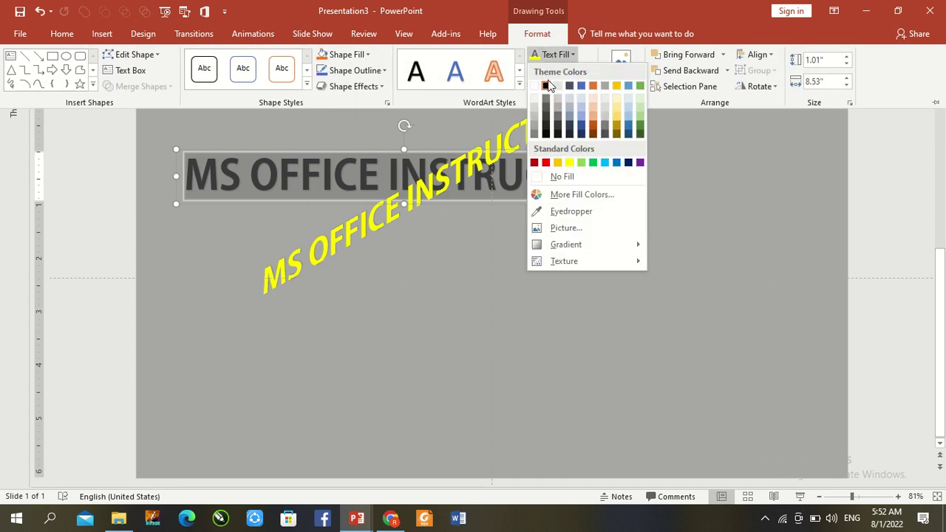
click(544, 163)
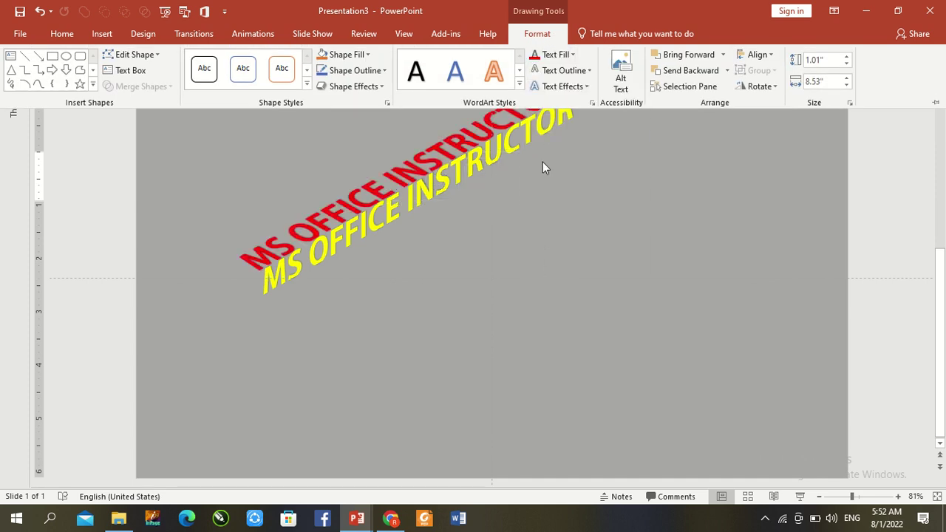
key(ctrl+F1)
click(670, 191)
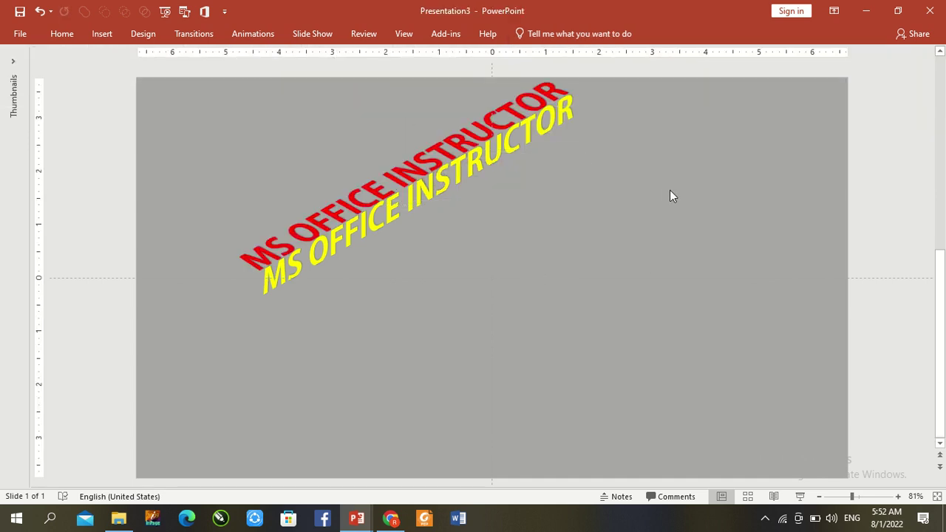
Step: Add a Wipe entrance to the red row, direction From Left, starting With Previous
click(492, 114)
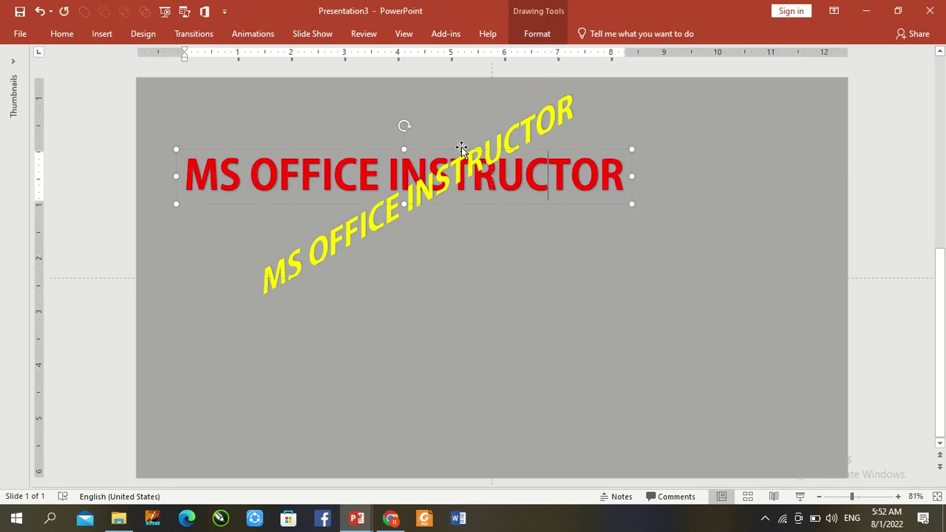
click(247, 34)
click(580, 85)
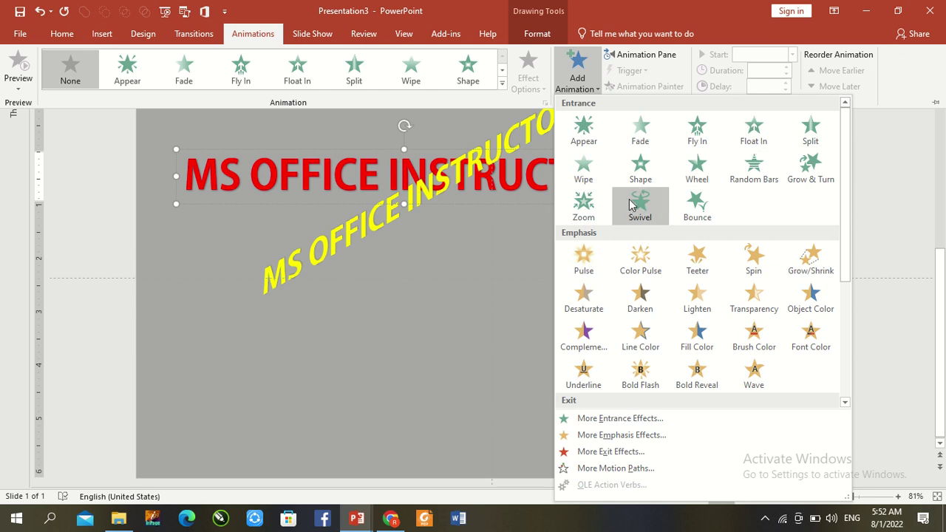
click(586, 178)
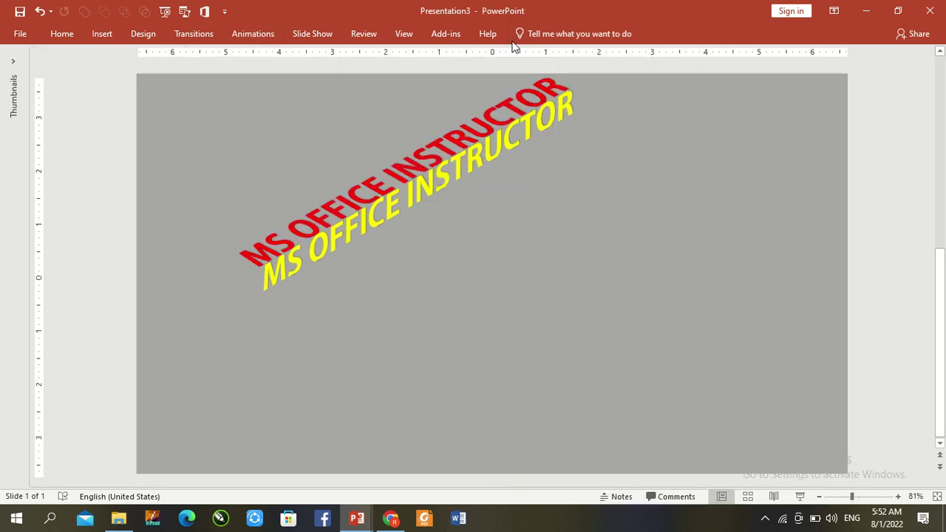
click(254, 34)
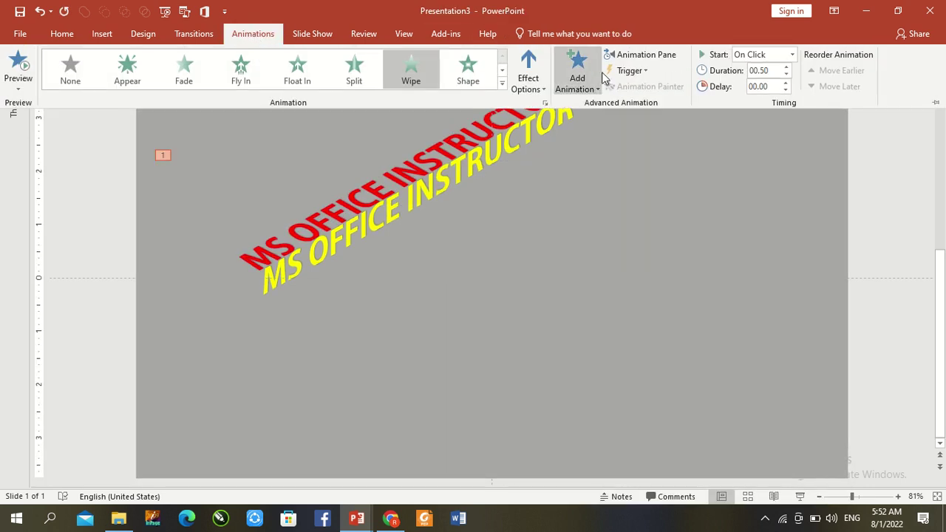
click(527, 70)
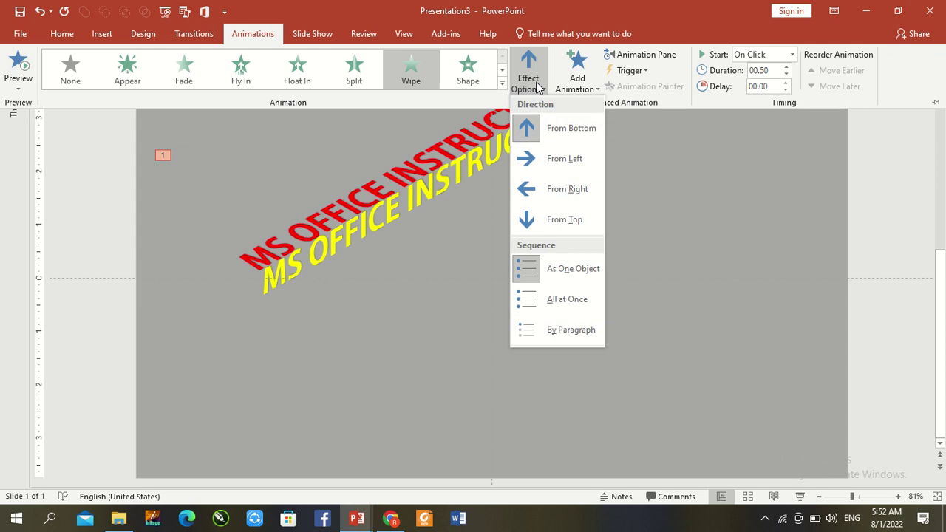
click(561, 163)
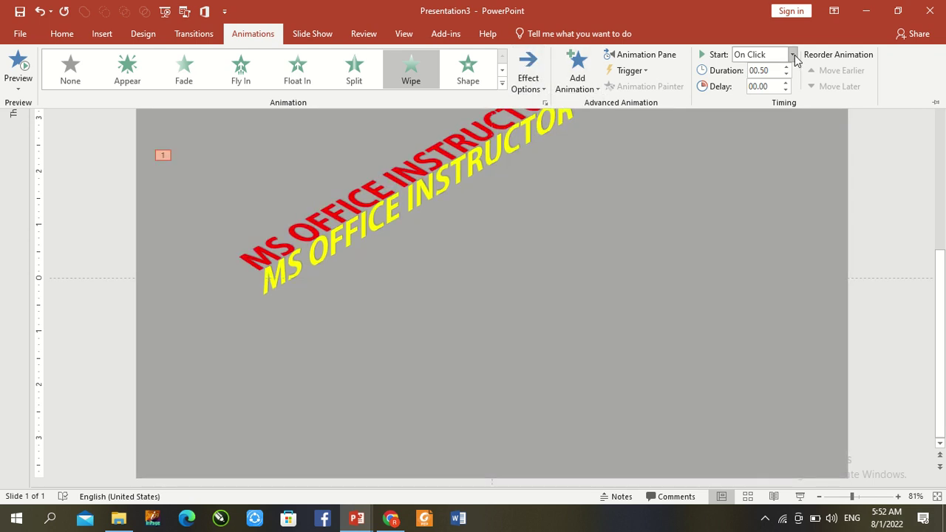
click(791, 55)
click(785, 84)
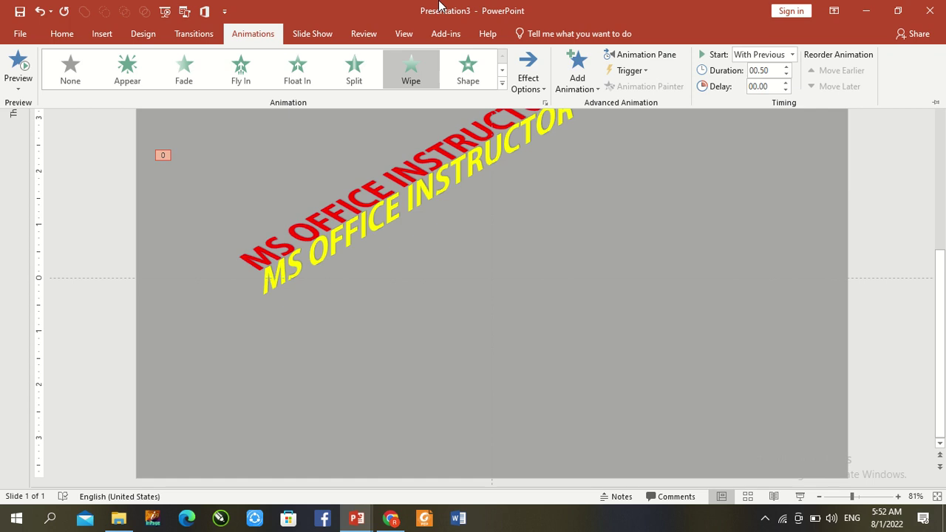
click(419, 213)
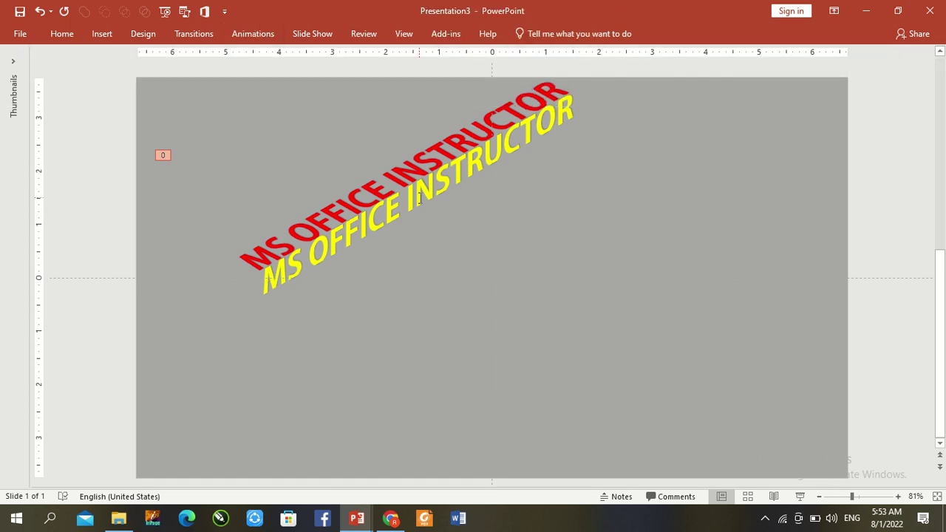
Step: Copy the red row's Wipe animation onto the yellow WordArt with Animation Painter
click(458, 164)
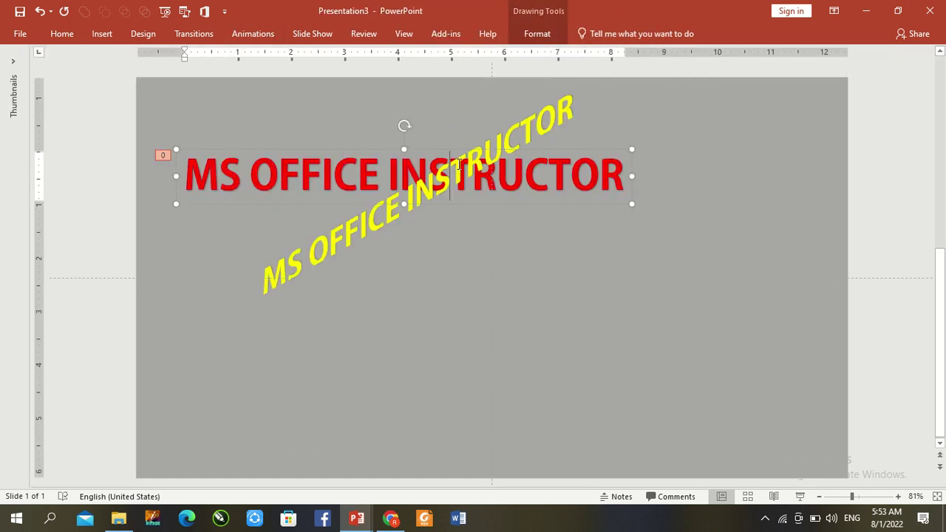
click(264, 33)
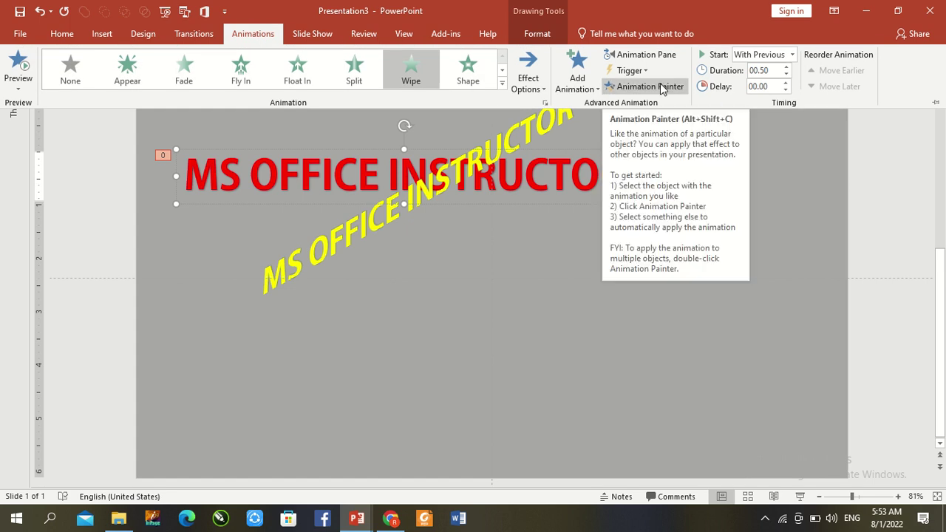
click(661, 88)
click(332, 241)
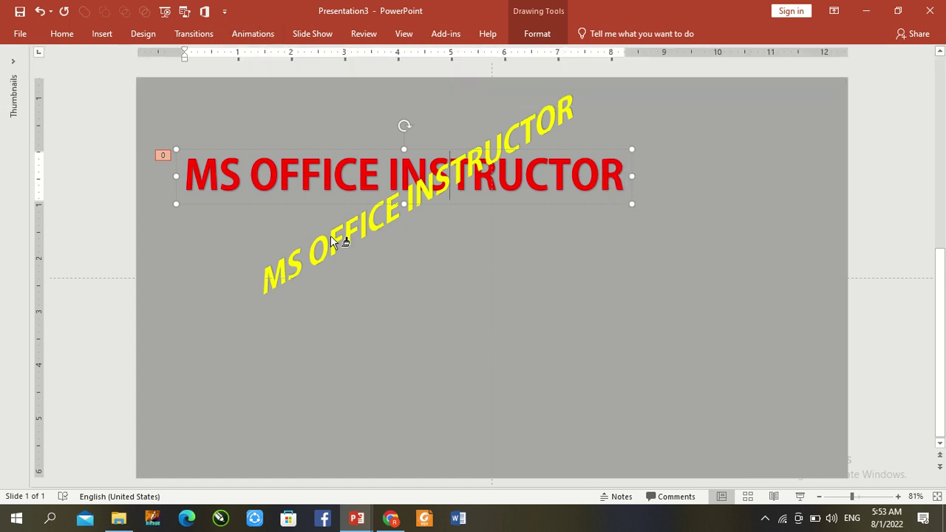
click(332, 242)
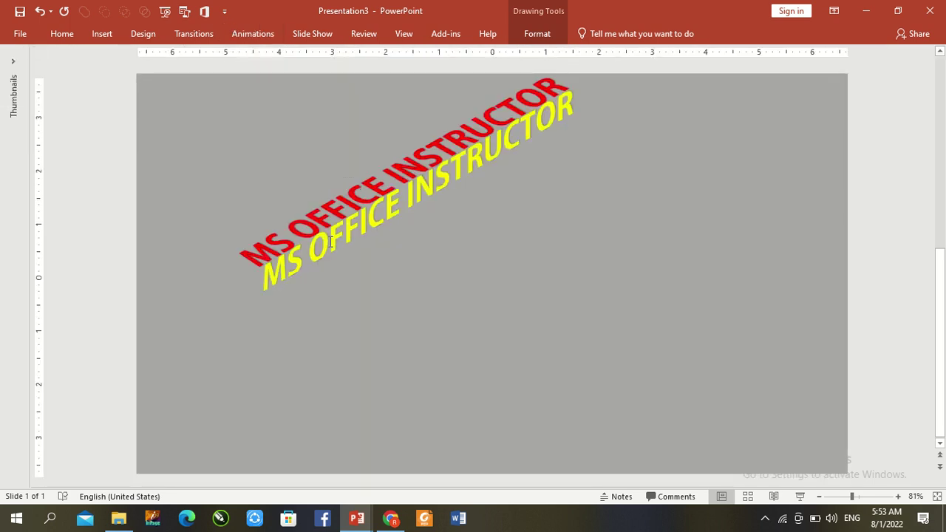
Step: Set the red row's wipe delay to 0.25 seconds
click(597, 191)
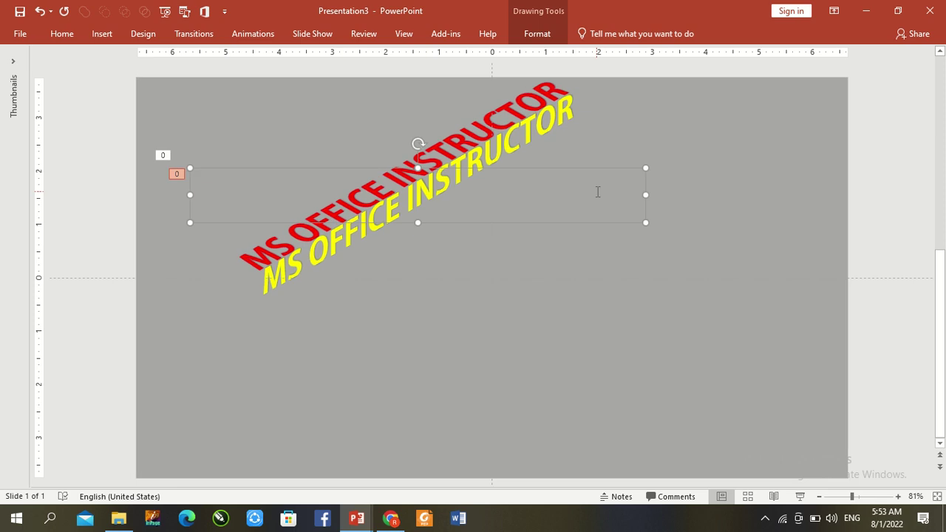
click(255, 33)
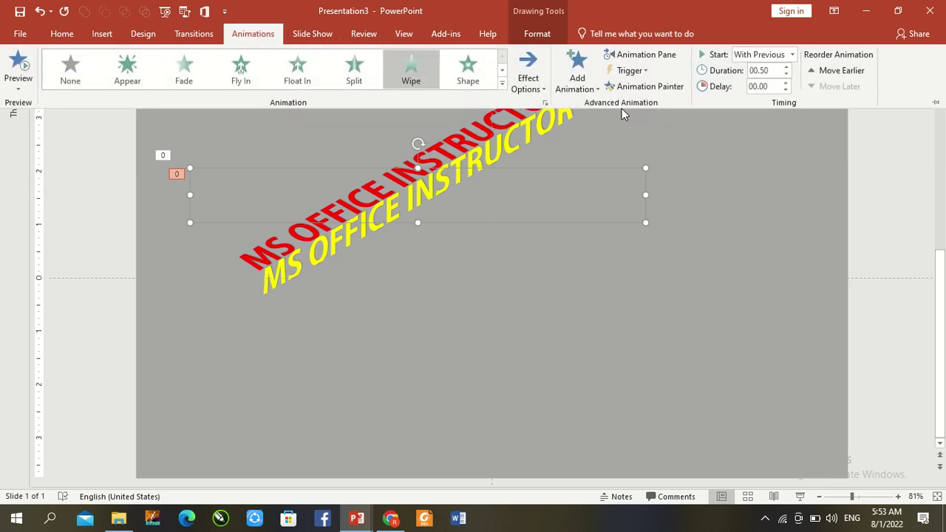
click(786, 83)
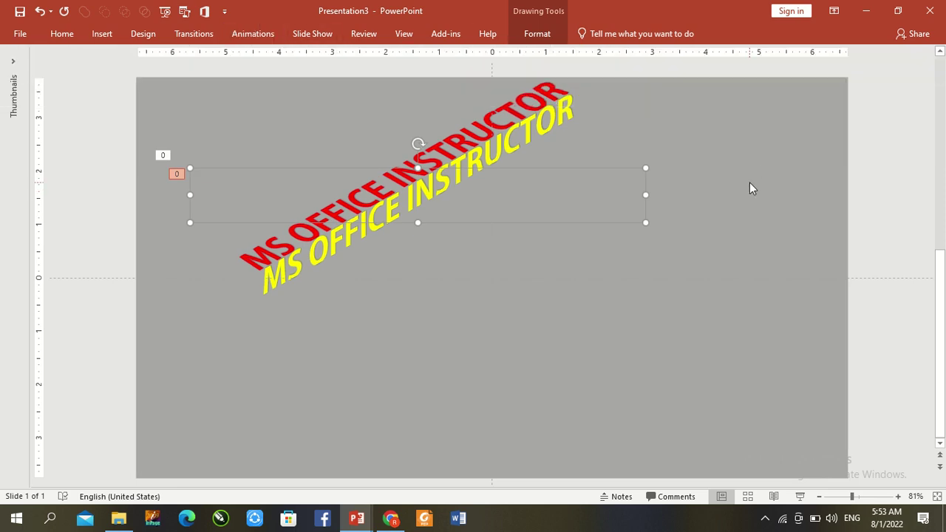
click(715, 166)
Step: Duplicate both rows, offset the copy down-right, and repeat until six staggered pairs fill the slide
key(ctrl+a)
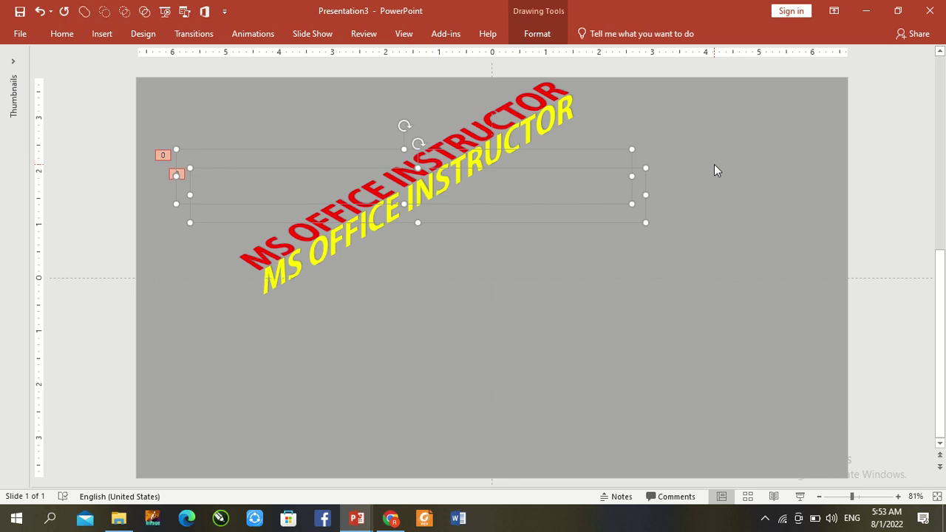
key(ctrl+d)
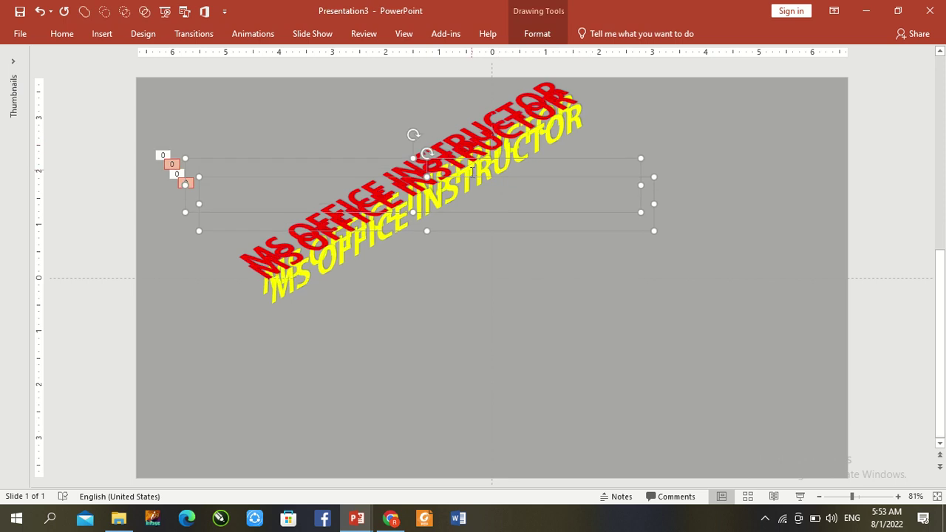
drag(469, 181, 489, 208)
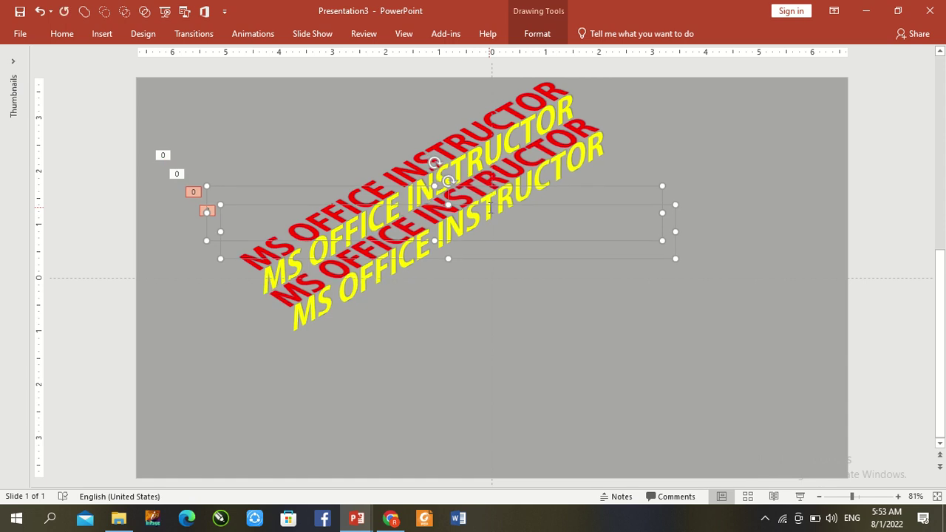
key(ctrl+d)
key(ctrl+d)
key(ctrl+d)
key(ctrl+d)
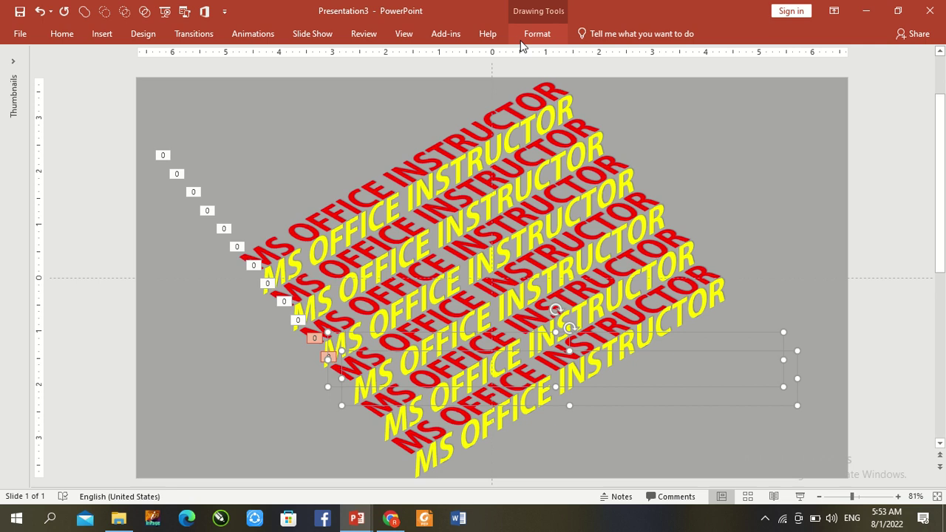
click(683, 128)
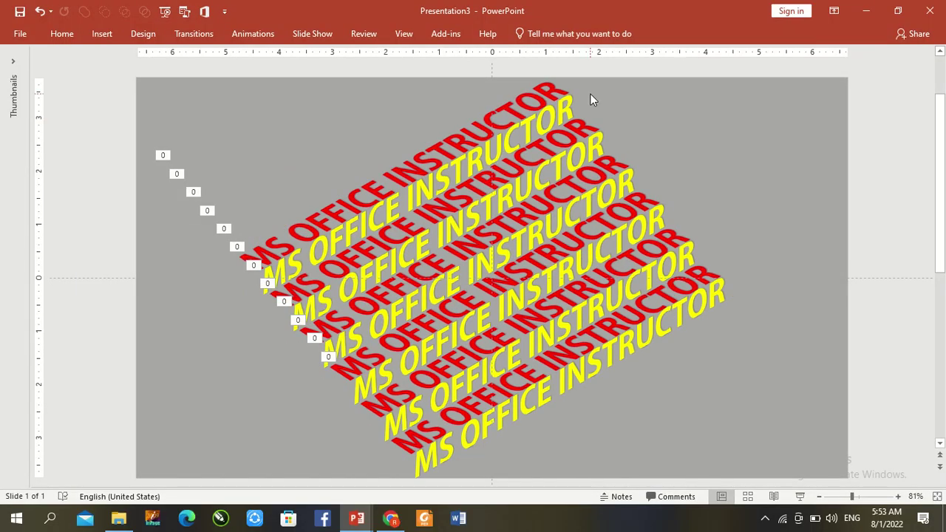
Step: In the Animation Pane, push Rectangles 5, 12, 13 and 14 later so starts step down to 5.2 s
click(253, 34)
click(620, 61)
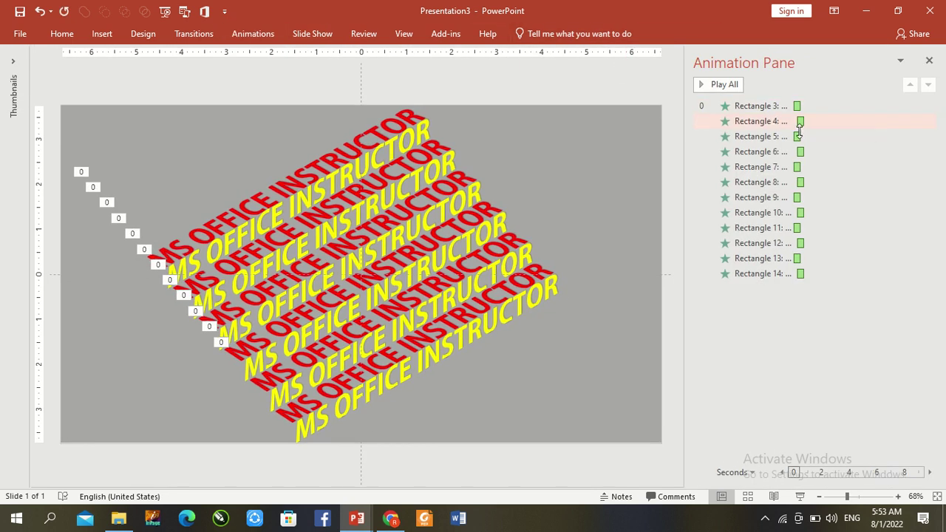
drag(798, 136, 851, 226)
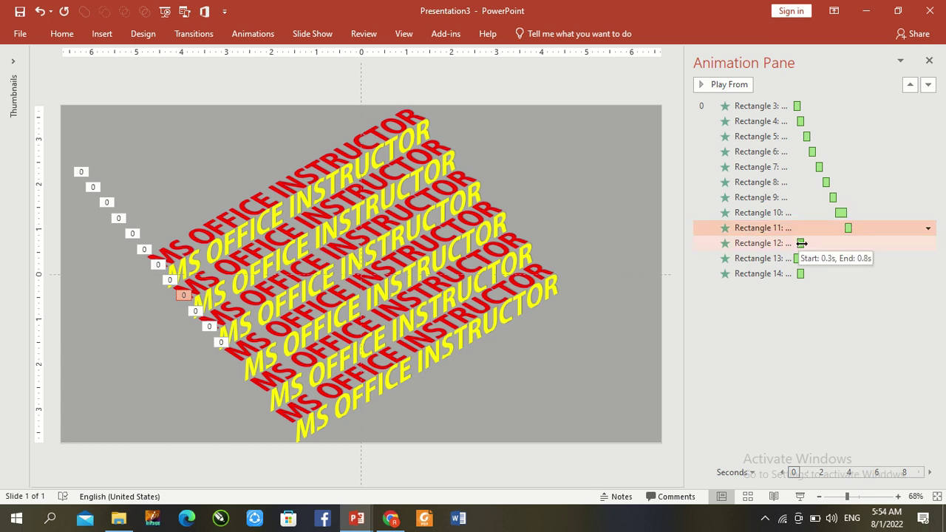
drag(802, 243, 856, 239)
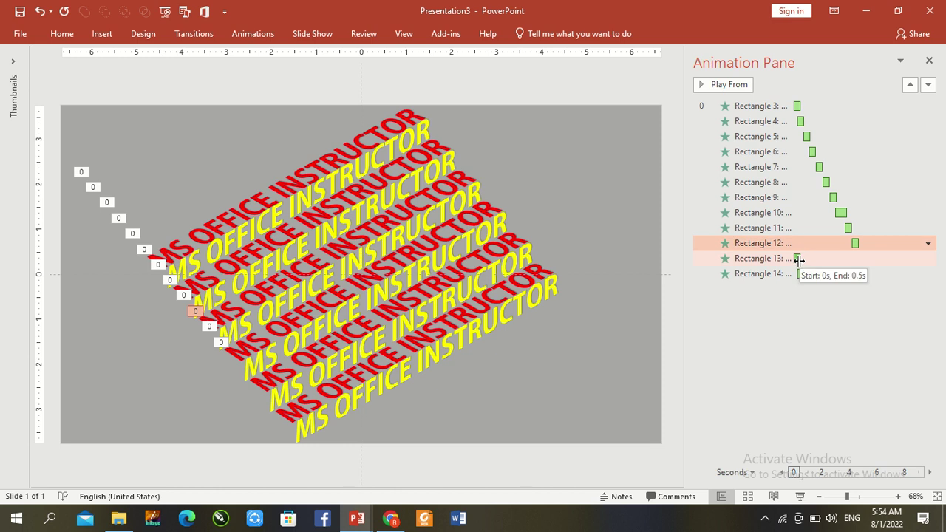
drag(798, 259, 862, 274)
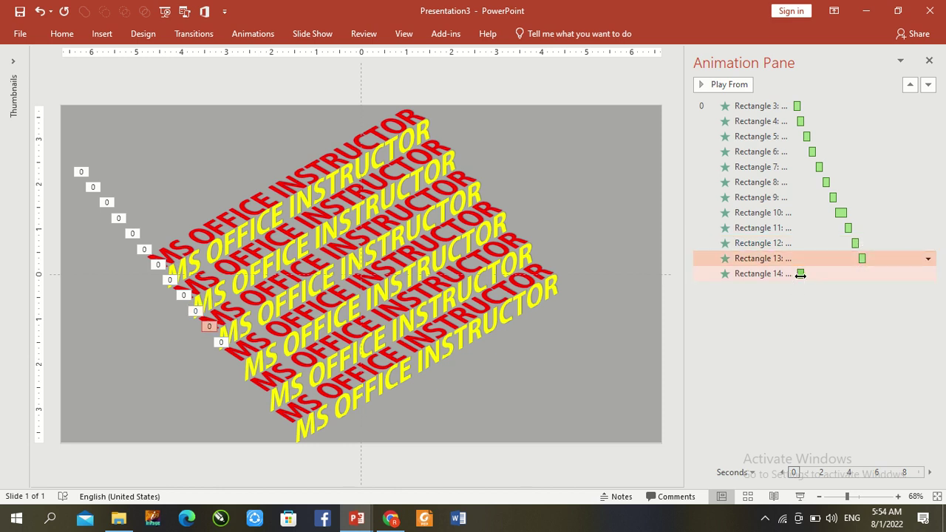
drag(801, 274, 869, 286)
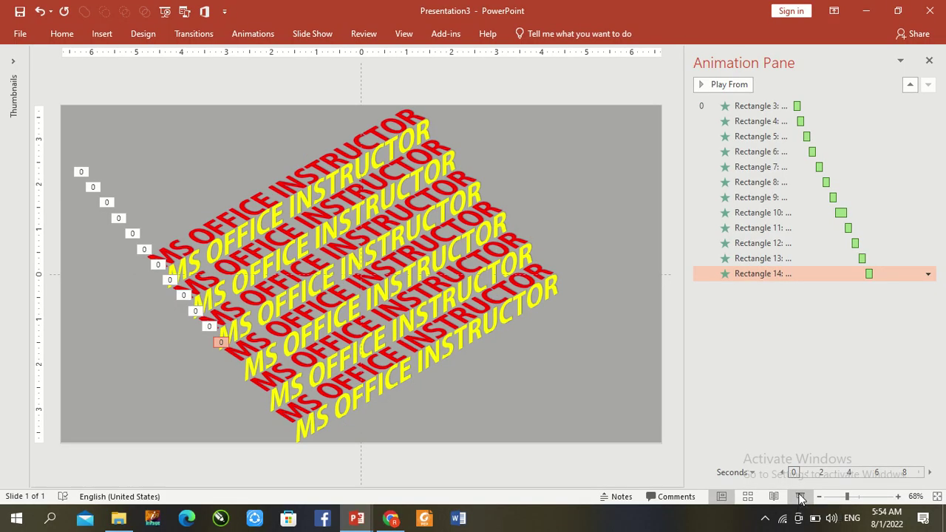
Step: Give all twelve row wipes a 1-second (Fast) duration and Repeat set to Until End of Slide
key(ctrl+a)
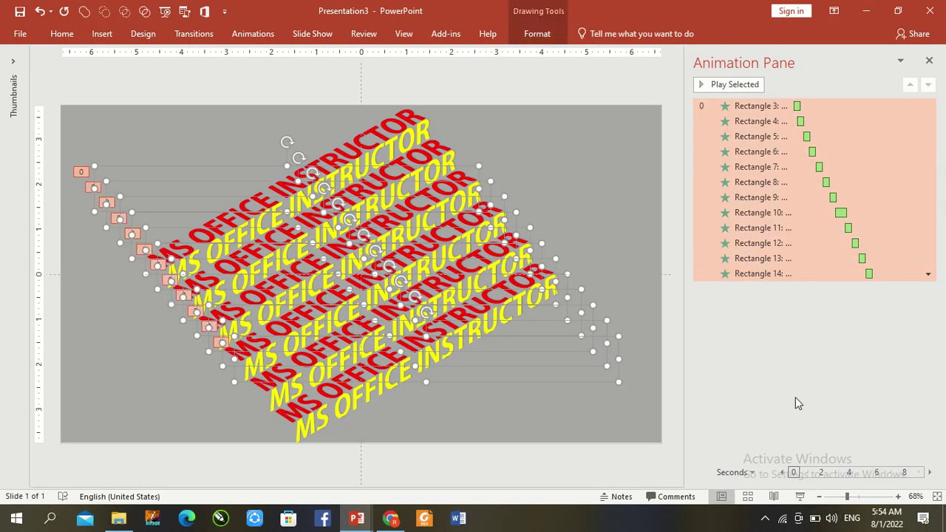
click(929, 275)
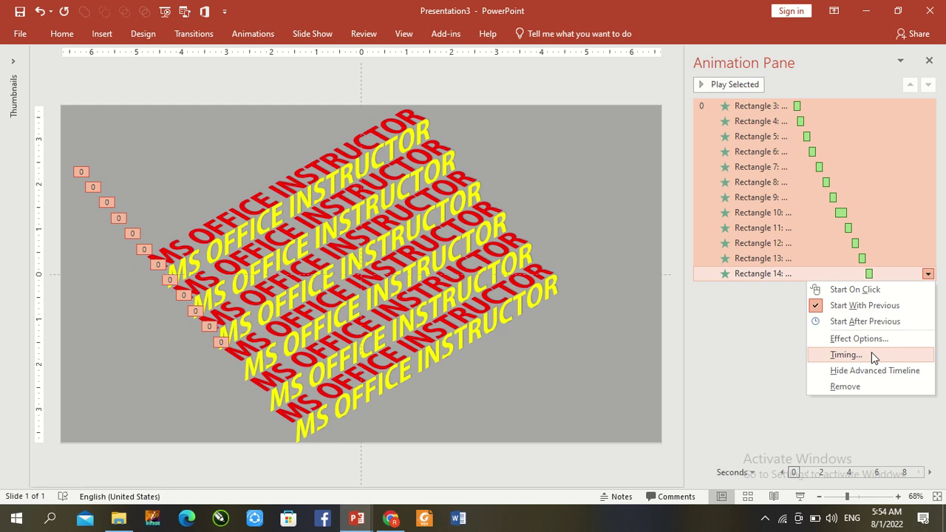
click(871, 354)
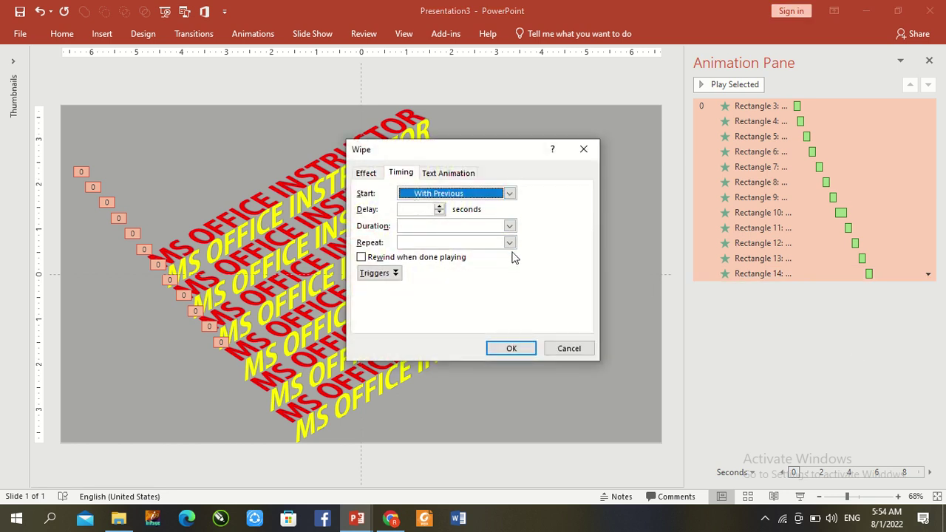
click(510, 243)
click(470, 319)
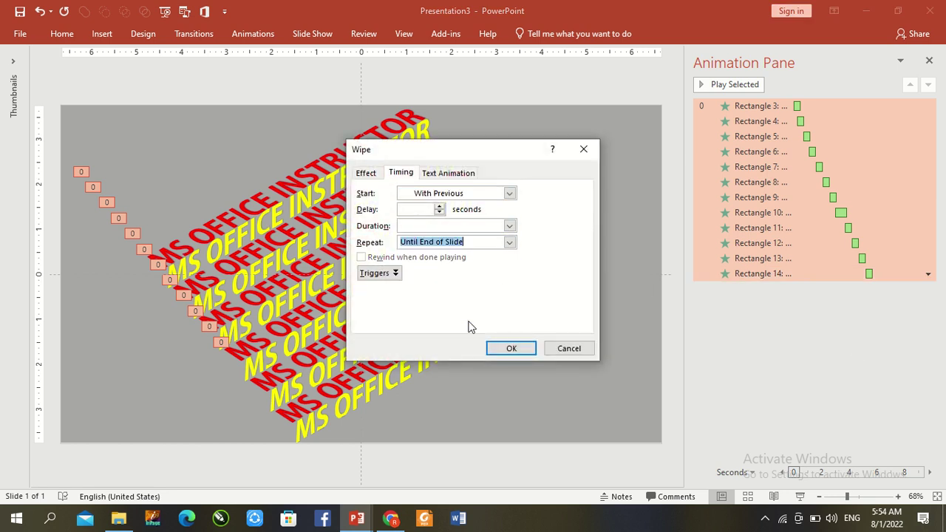
click(509, 226)
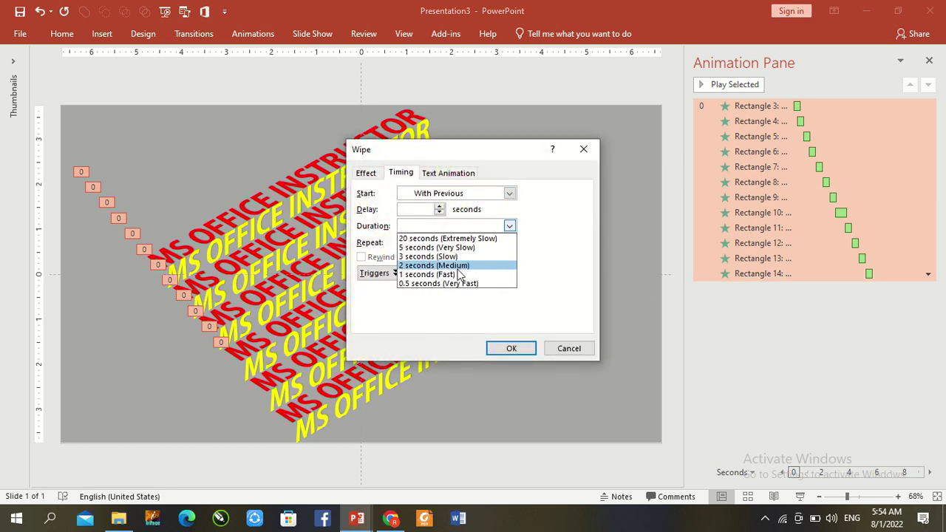
click(456, 271)
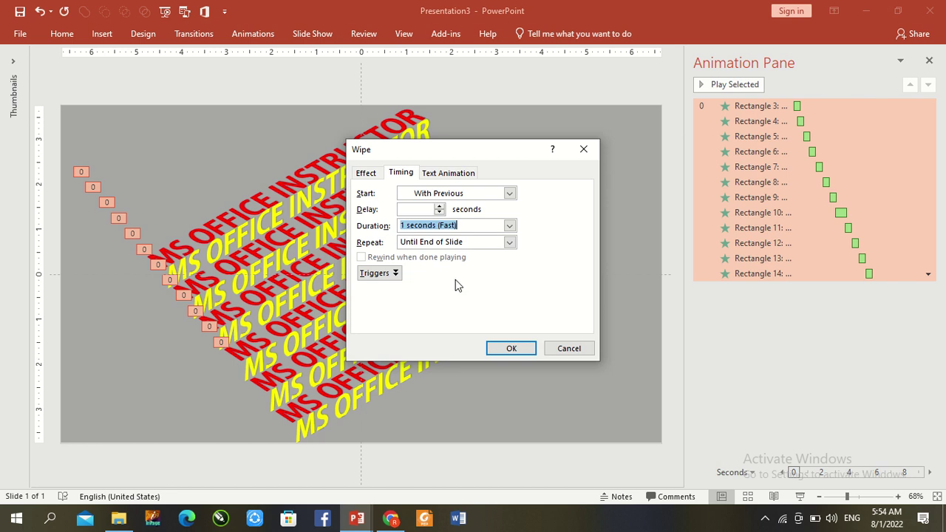
click(510, 349)
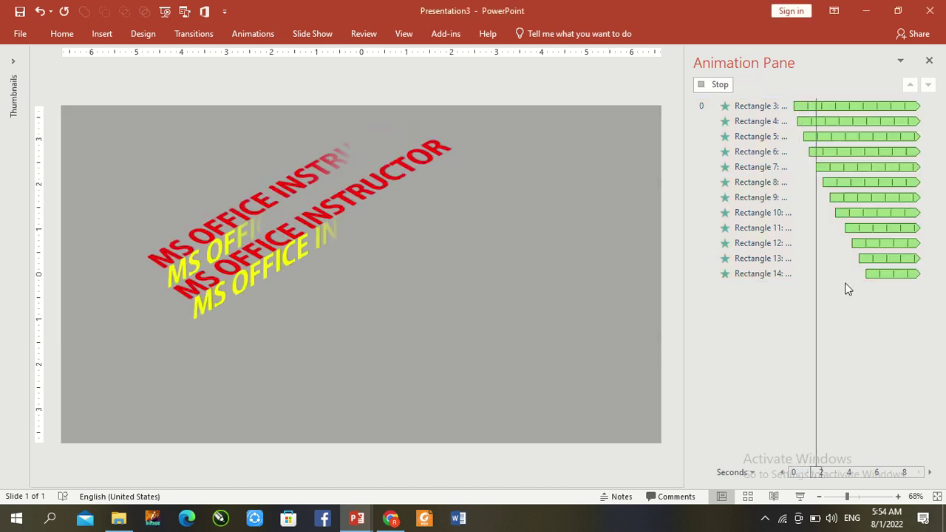